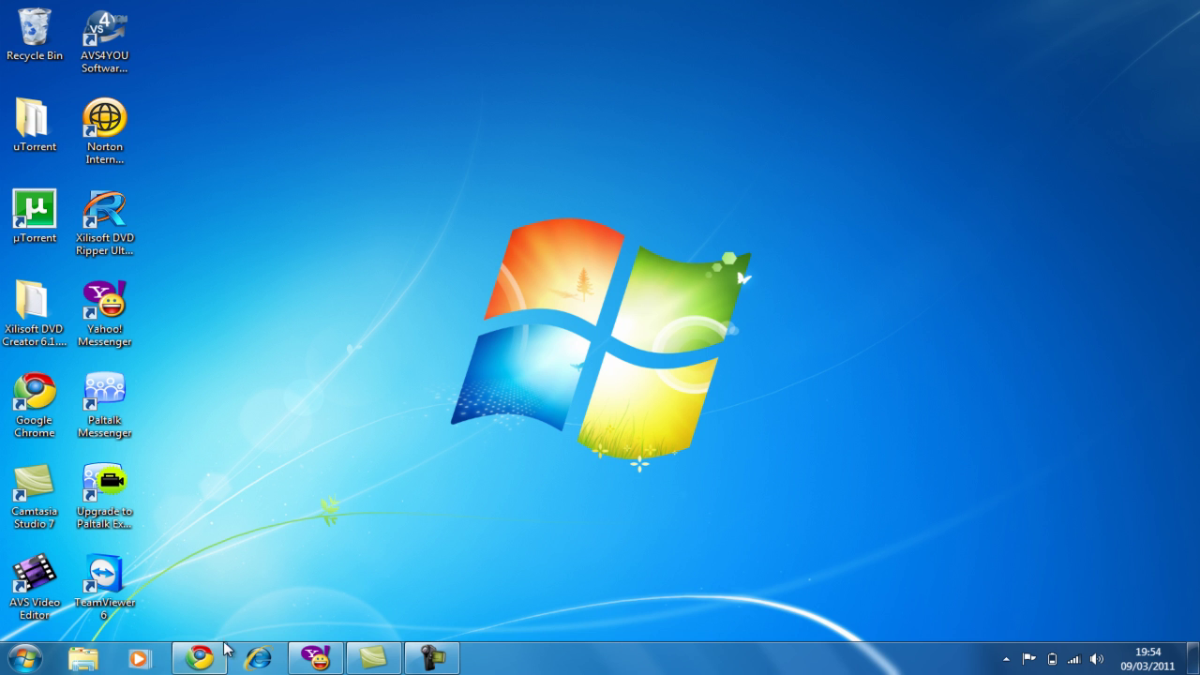
Search Google for 'realtek' in a new browser tab.
{"action": "left_click", "coordinate": [199, 658]}
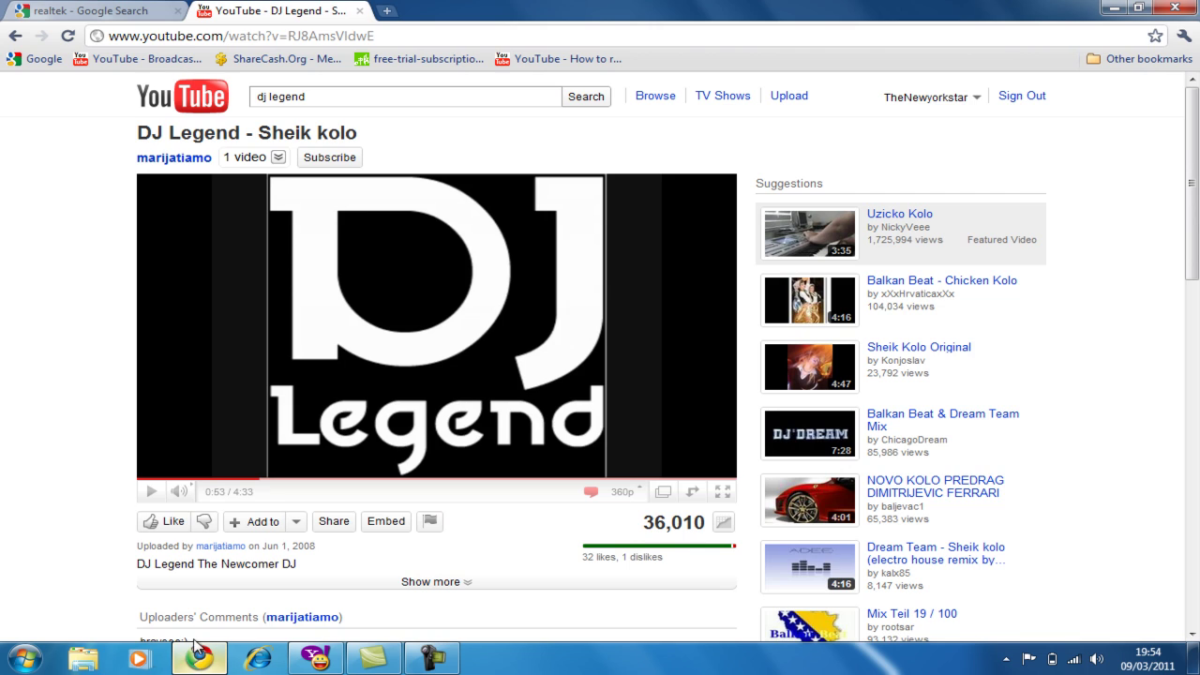
{"action": "left_click", "coordinate": [388, 12]}
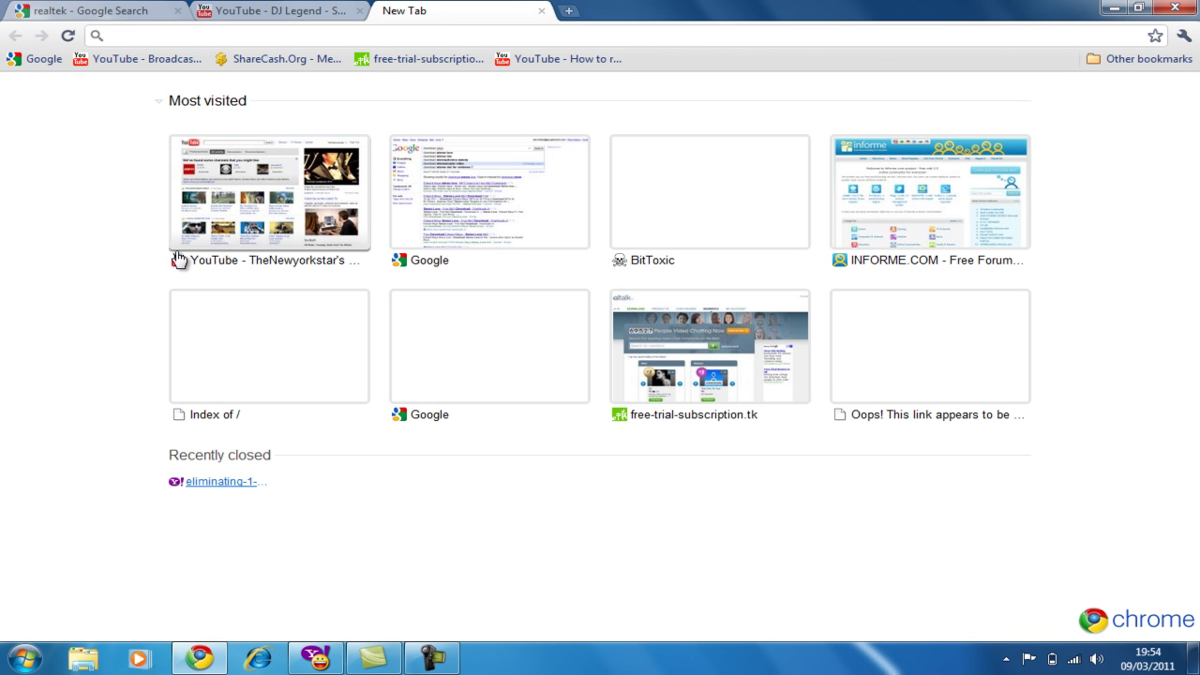
{"action": "left_click", "coordinate": [44, 59]}
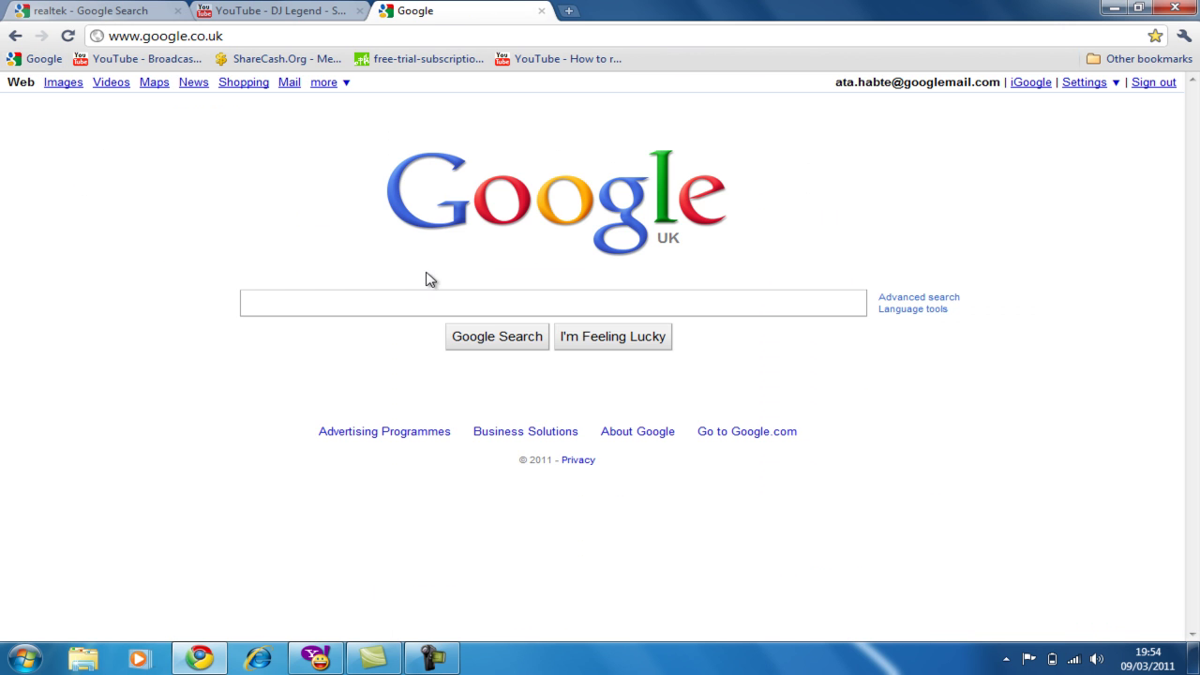
{"action": "type", "text": "re"}
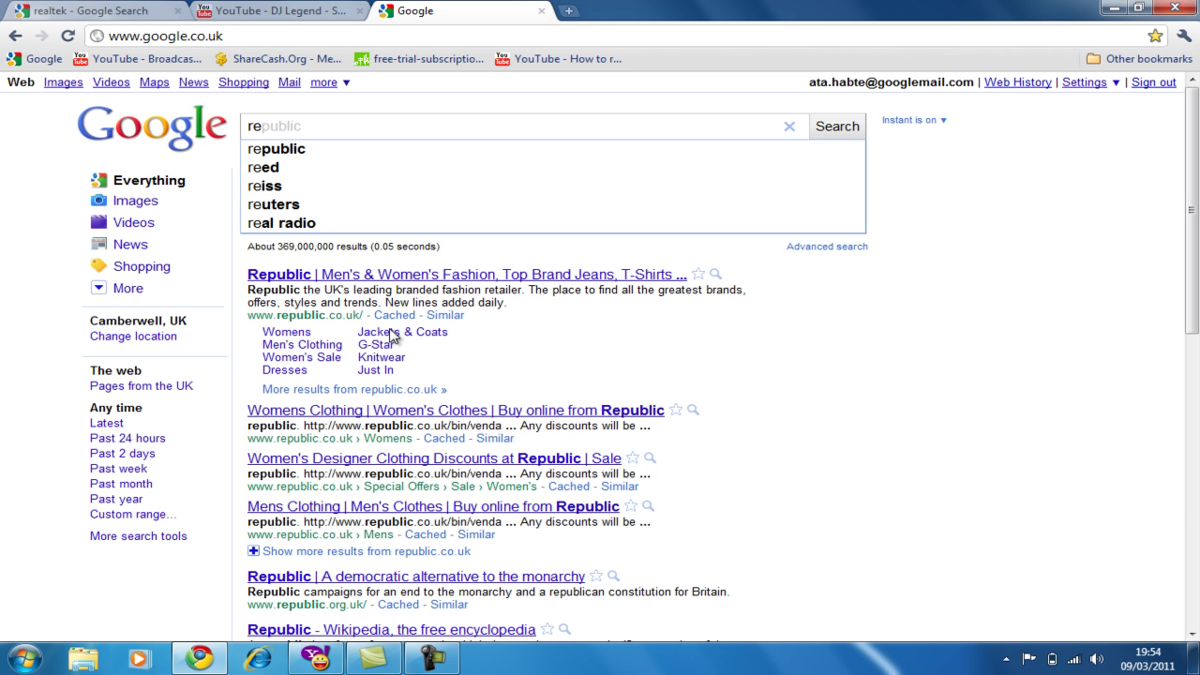
{"action": "type", "text": "alt"}
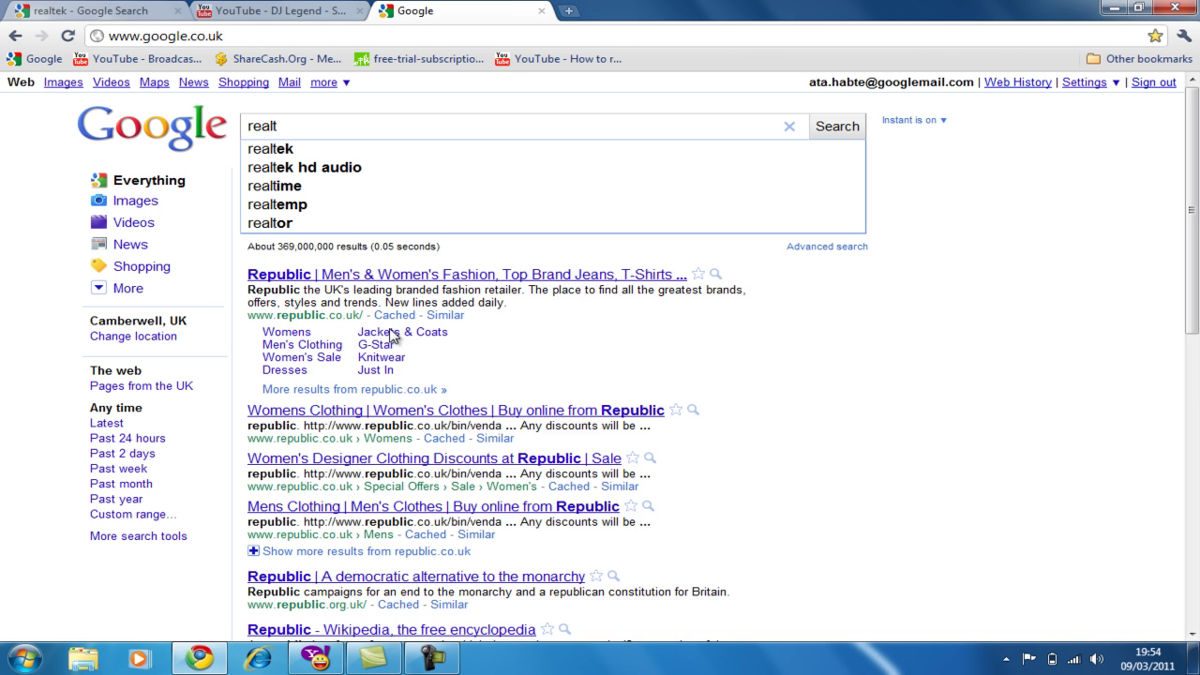
{"action": "type", "text": "ek"}
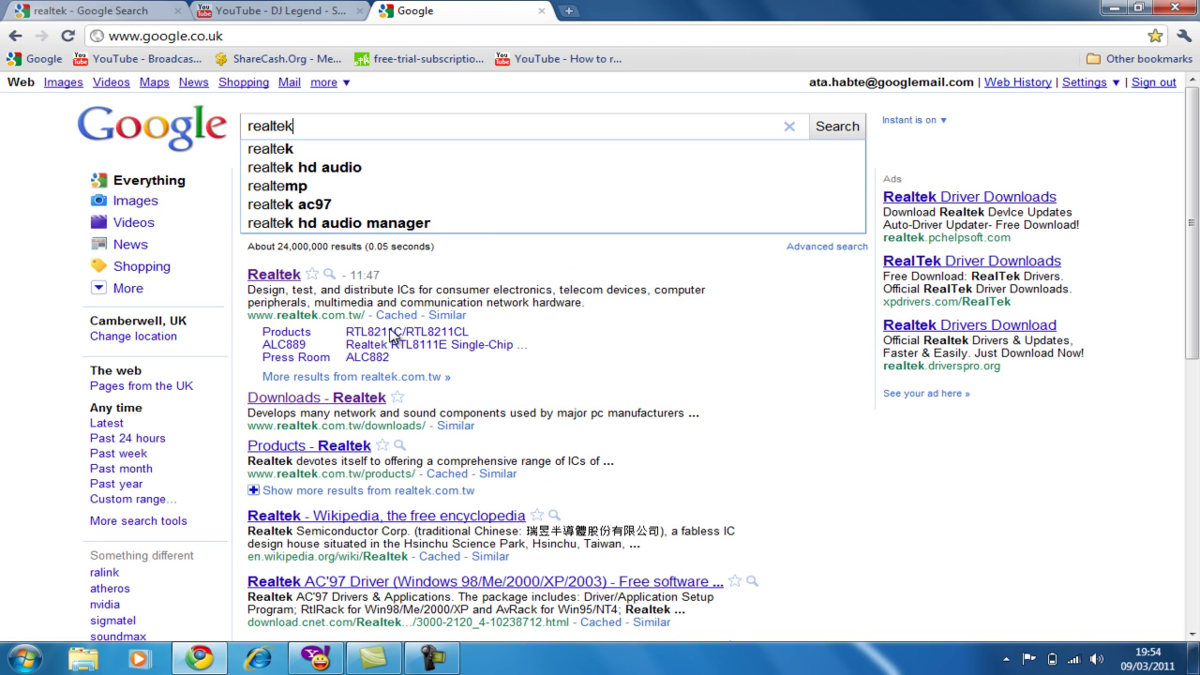
{"action": "key", "text": "Return"}
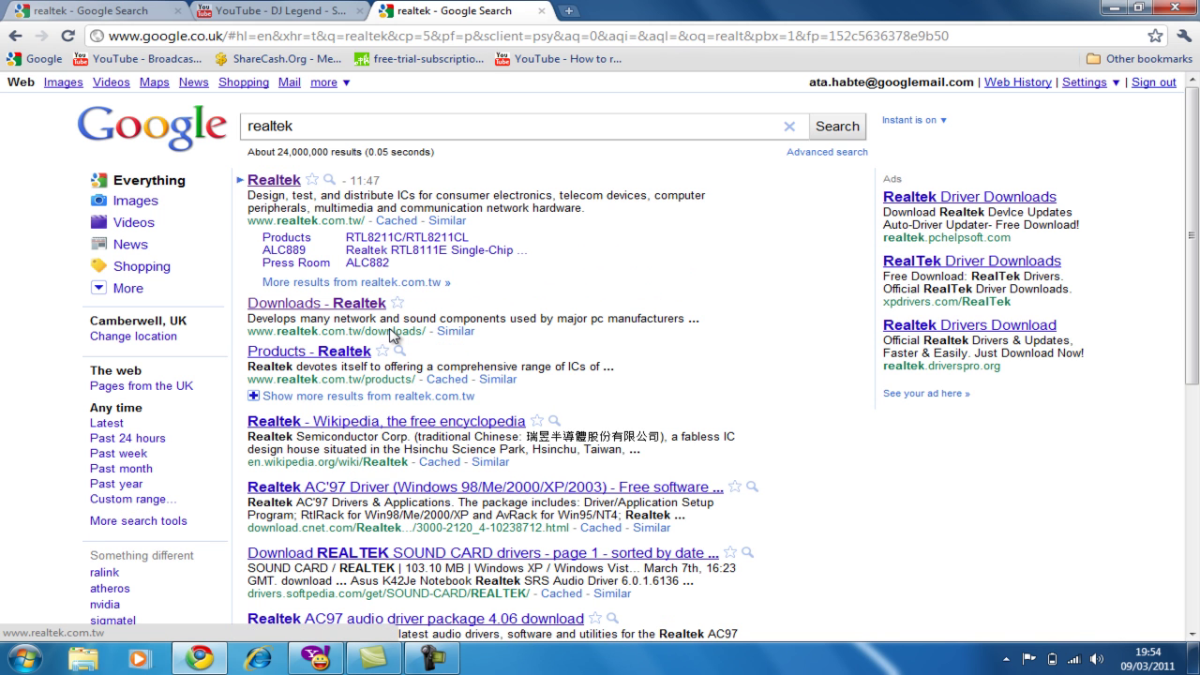
Go from Realtek's site via Downloads to High Definition Audio Codecs (Software) and accept the terms.
{"action": "left_click", "coordinate": [266, 180]}
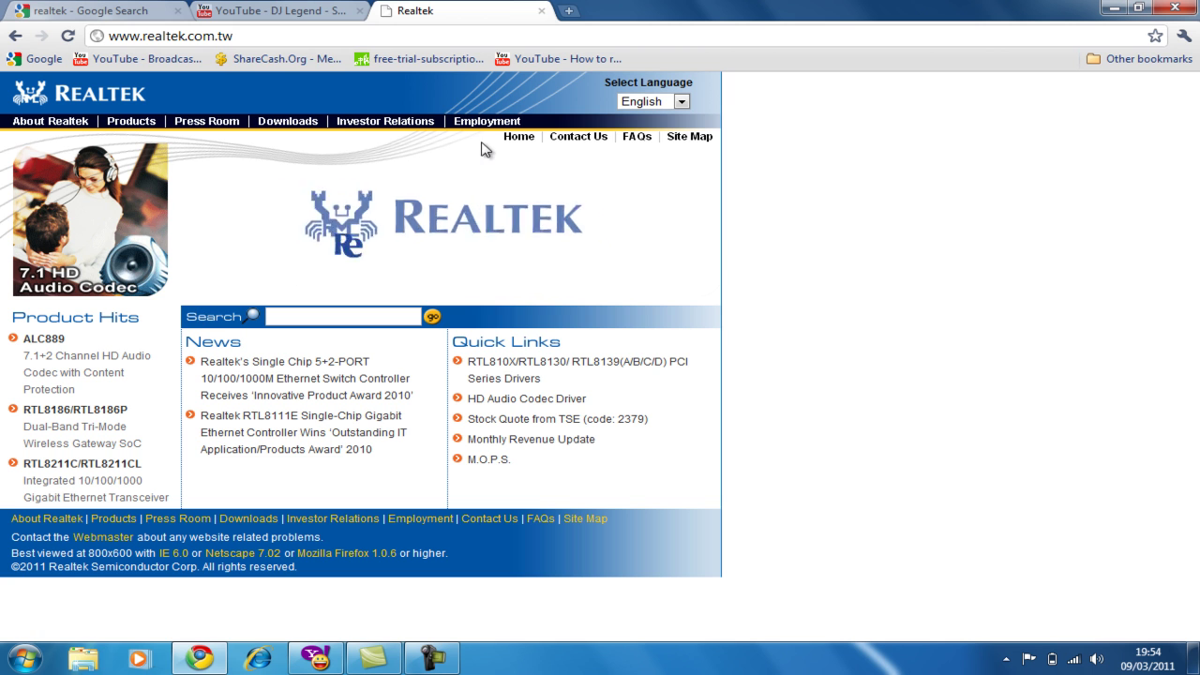
{"action": "left_click", "coordinate": [289, 122]}
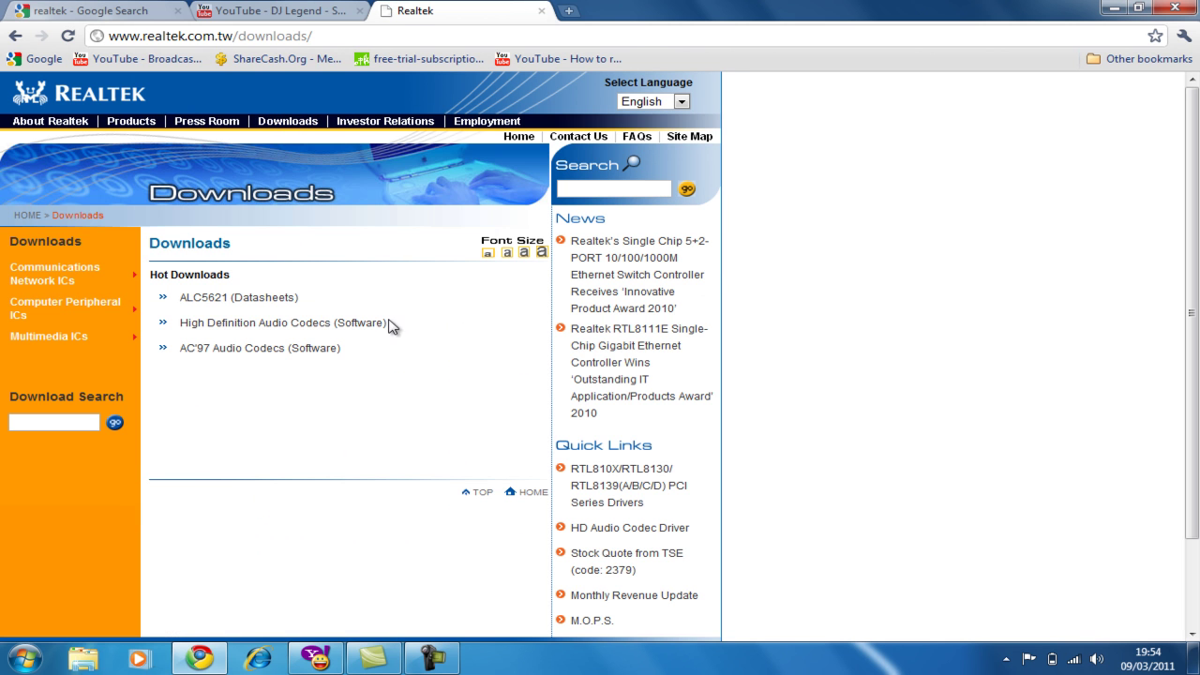
{"action": "left_click", "coordinate": [264, 323]}
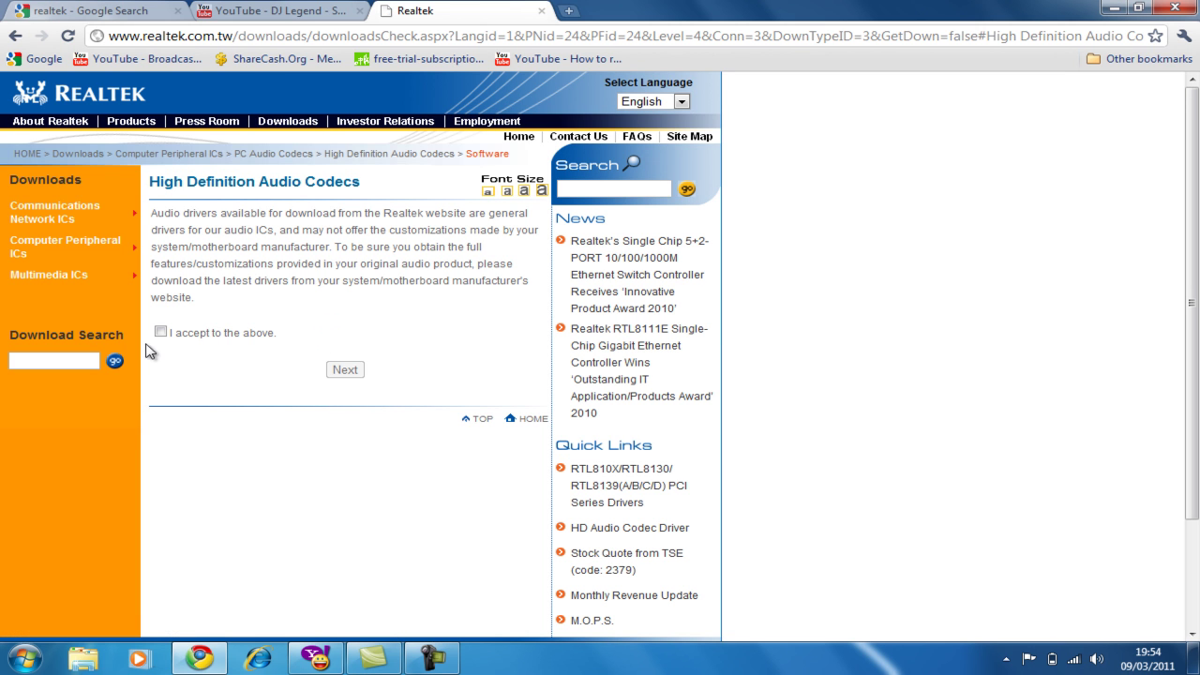
{"action": "left_click", "coordinate": [160, 332]}
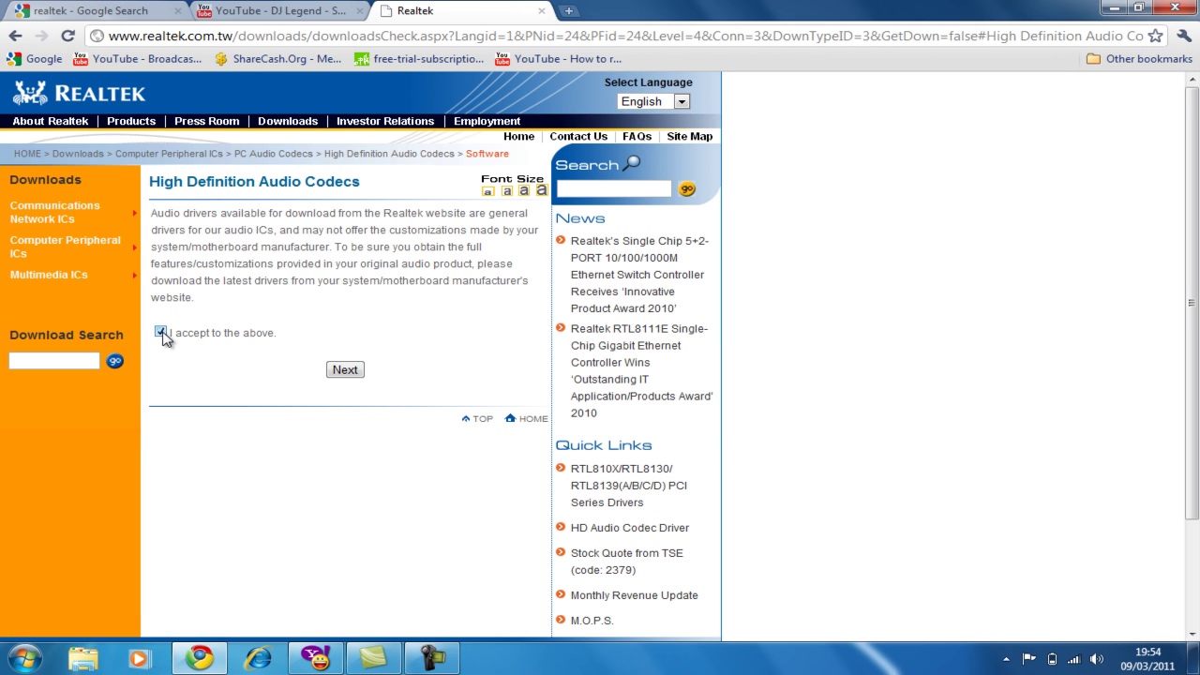
{"action": "left_click", "coordinate": [345, 370]}
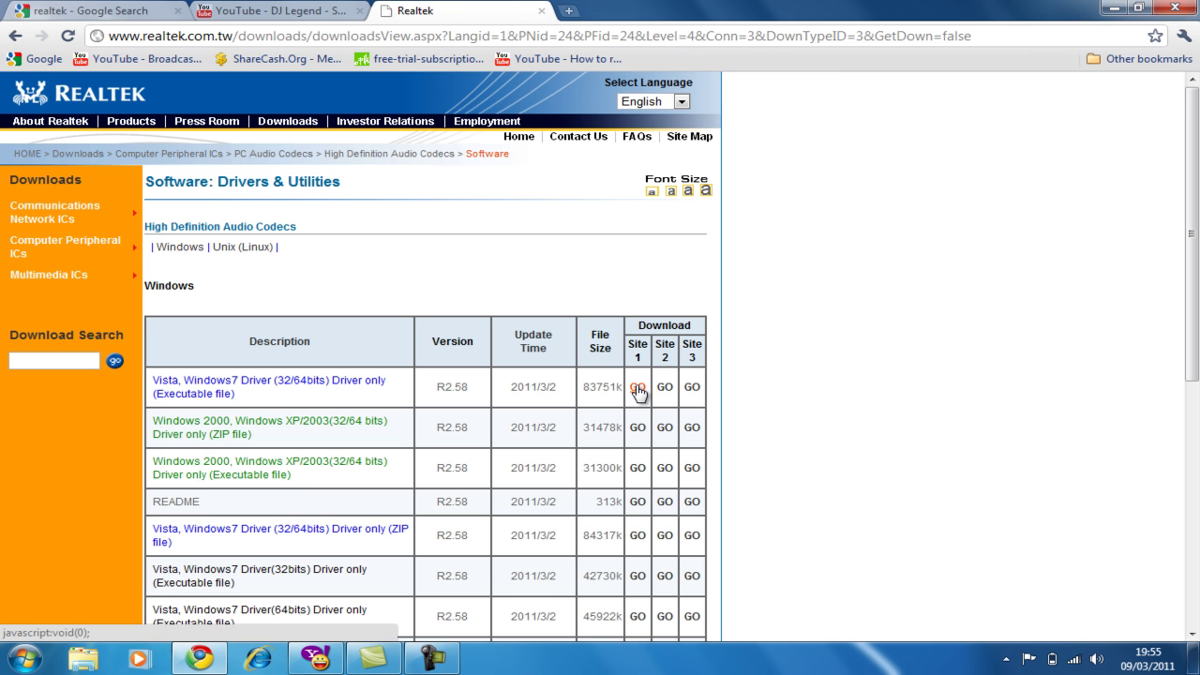
Download Vista_Win7_R258_x86.exe, keep it despite the warning, and minimize Chrome.
{"action": "left_click", "coordinate": [637, 388]}
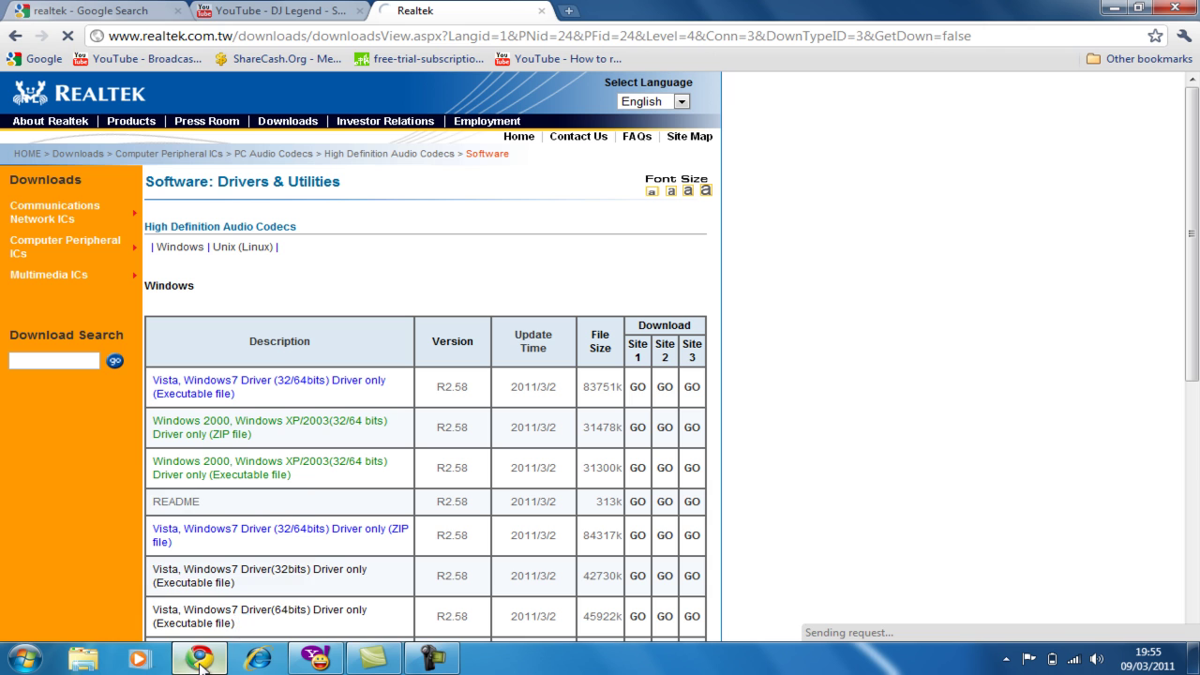
{"action": "mouse_move", "coordinate": [199, 656]}
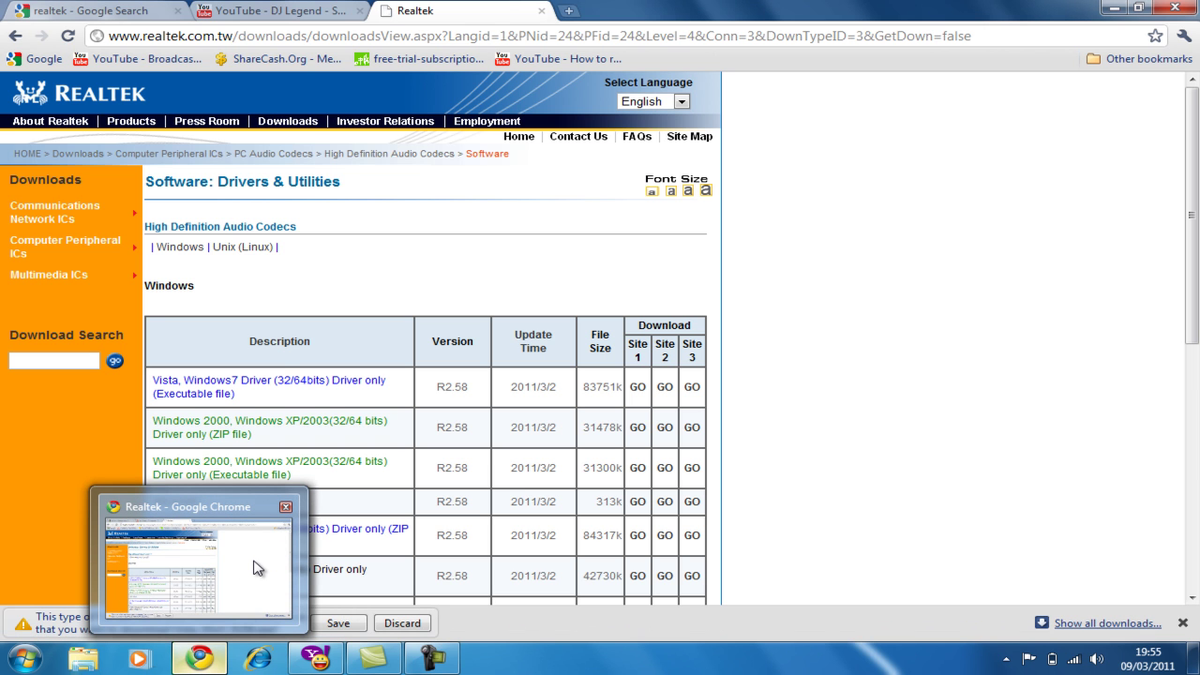
{"action": "mouse_move", "coordinate": [431, 656]}
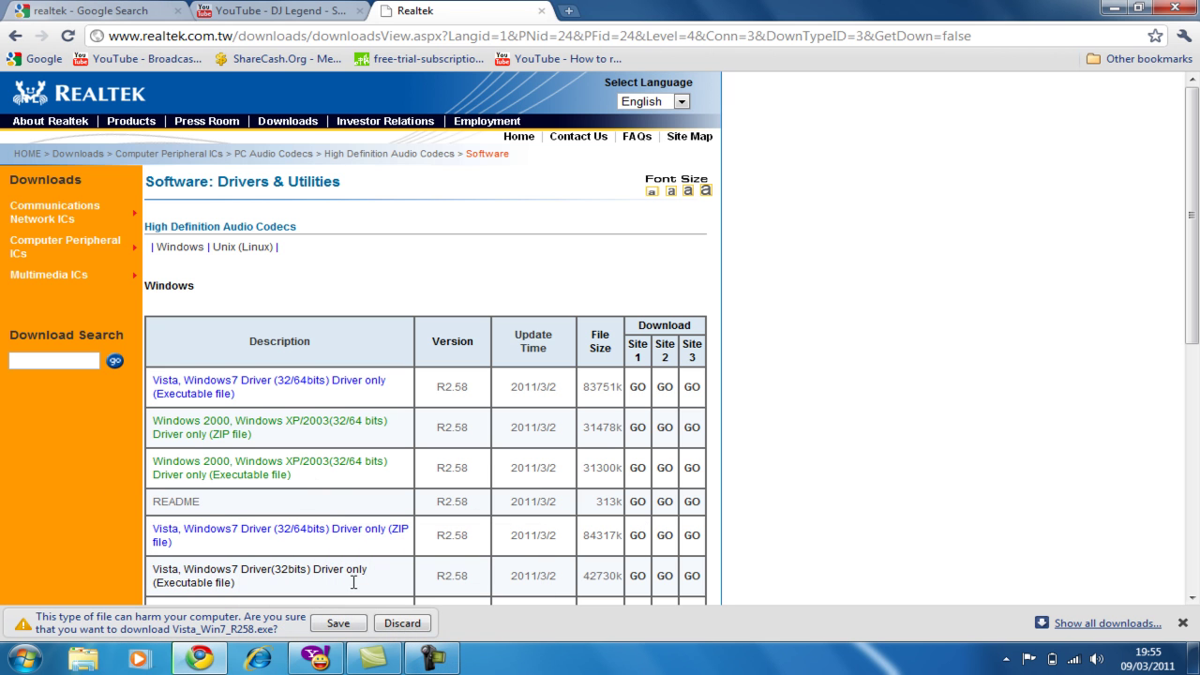
{"action": "left_click", "coordinate": [338, 622]}
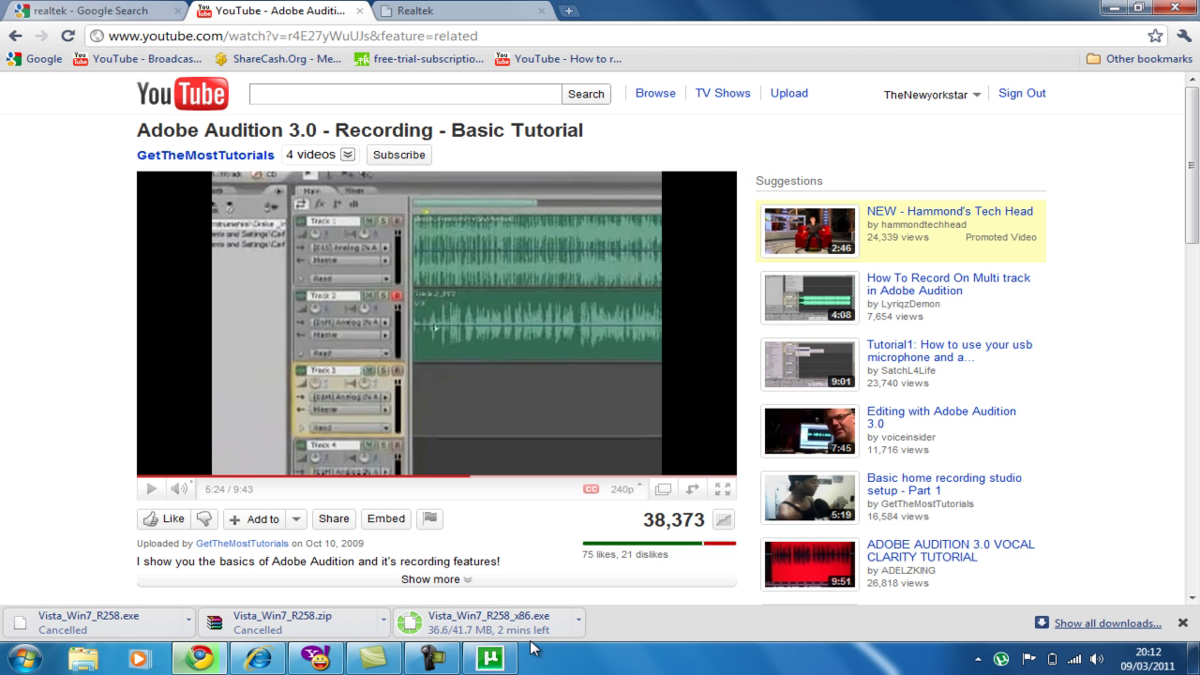
{"action": "left_click", "coordinate": [1113, 8]}
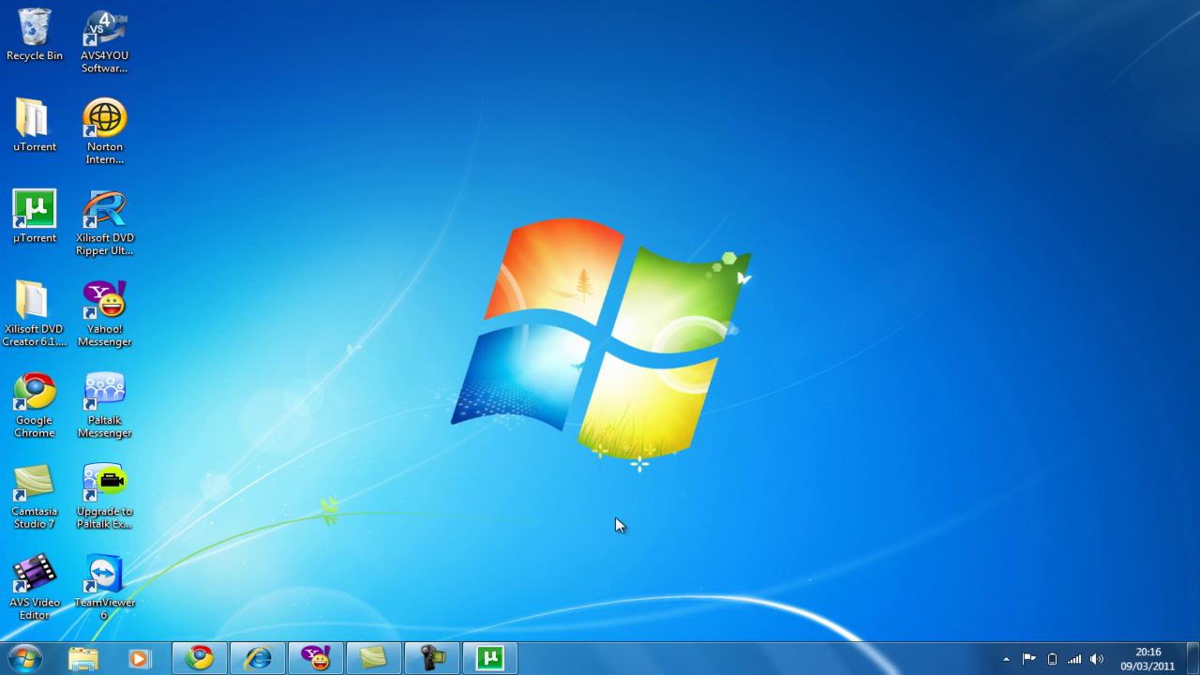
Run the 41.7 MB Vista_Win7_R258_x86 installer from Explorer's Downloads folder.
{"action": "left_click", "coordinate": [199, 658]}
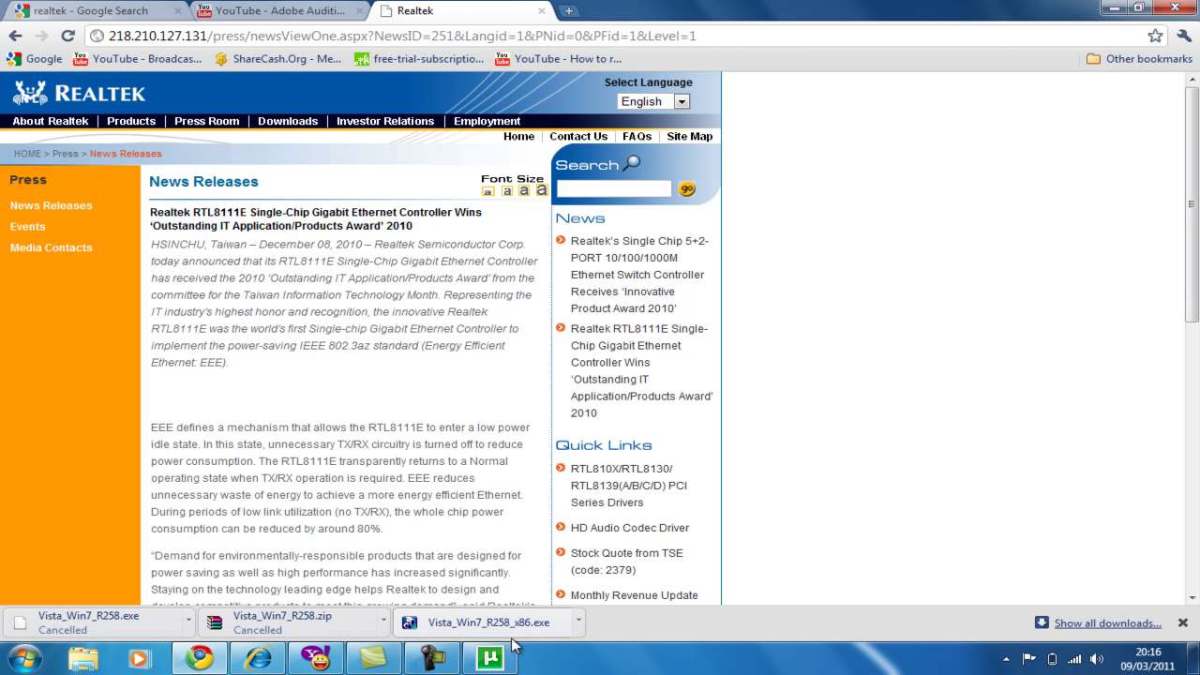
{"action": "left_click", "coordinate": [1114, 8]}
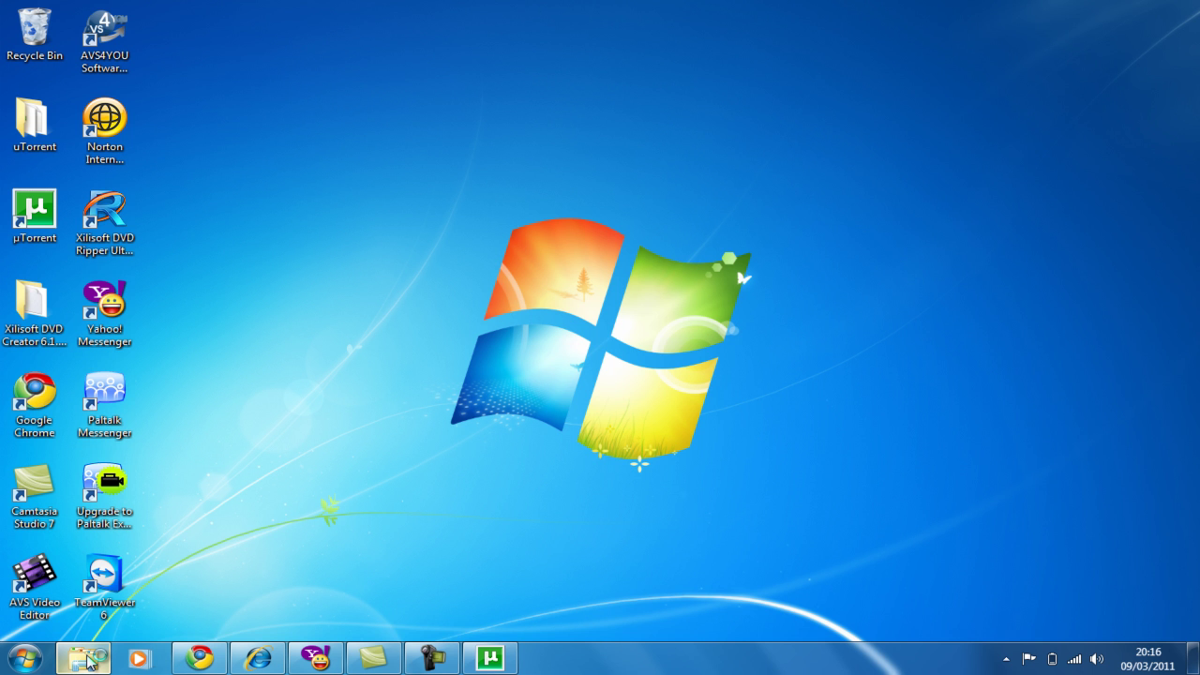
{"action": "left_click", "coordinate": [88, 661]}
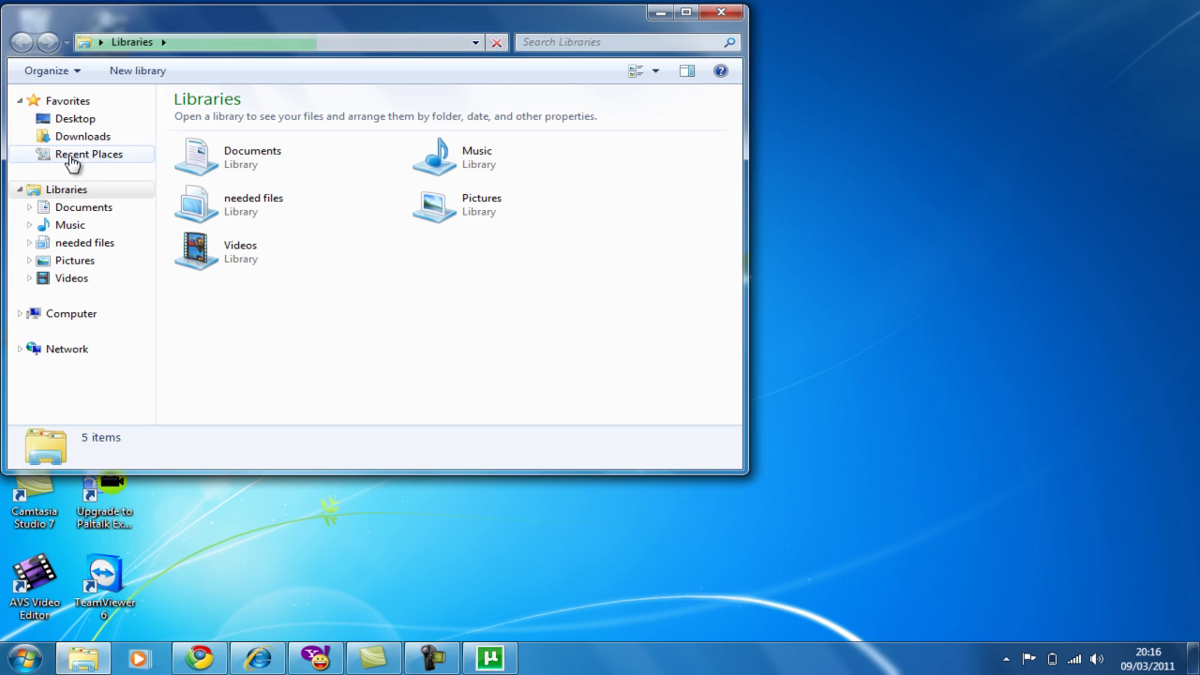
{"action": "left_click", "coordinate": [81, 137]}
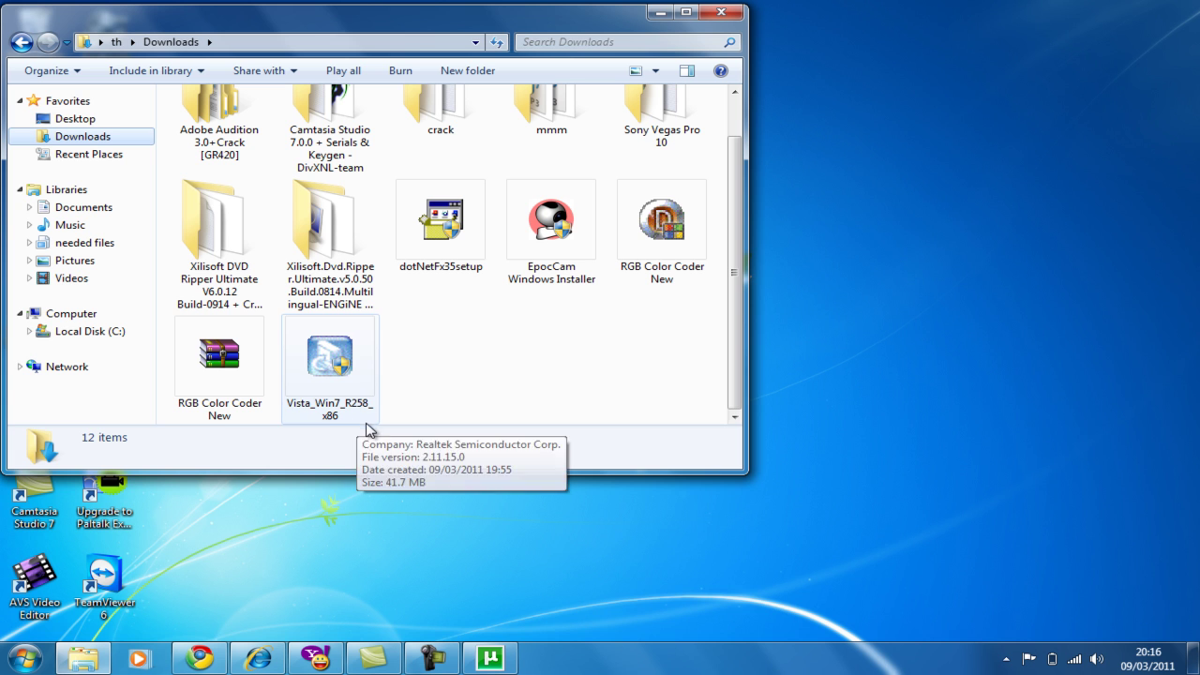
{"action": "left_click", "coordinate": [337, 356]}
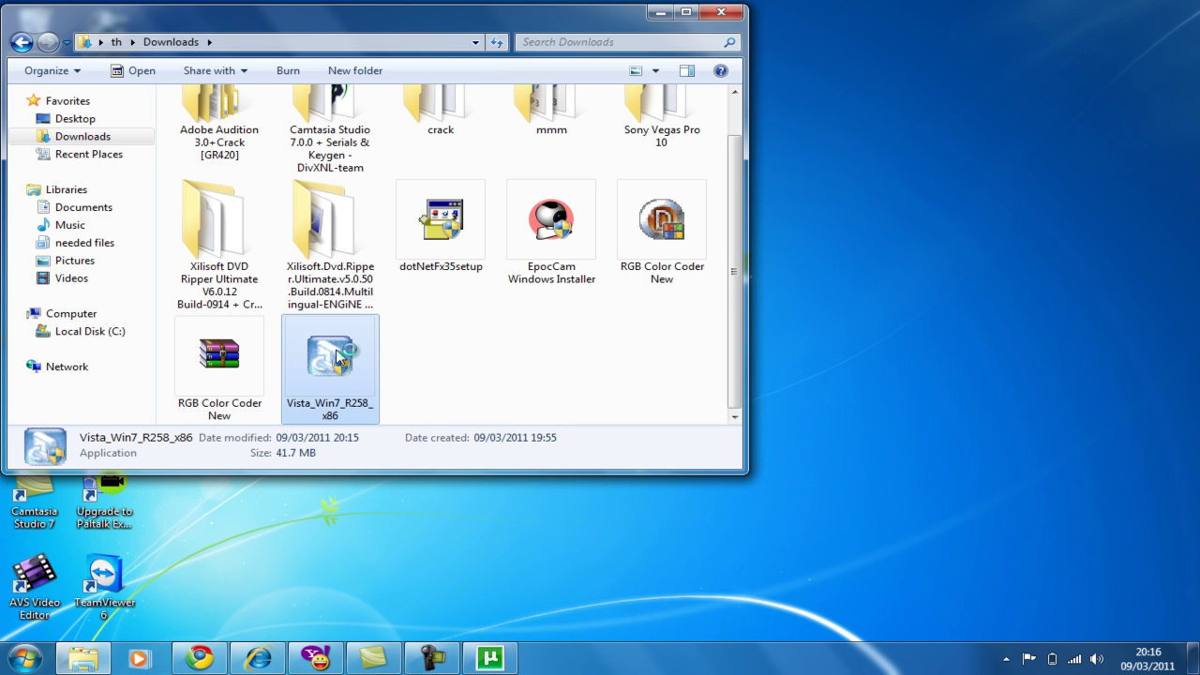
{"action": "double_click", "coordinate": [338, 356]}
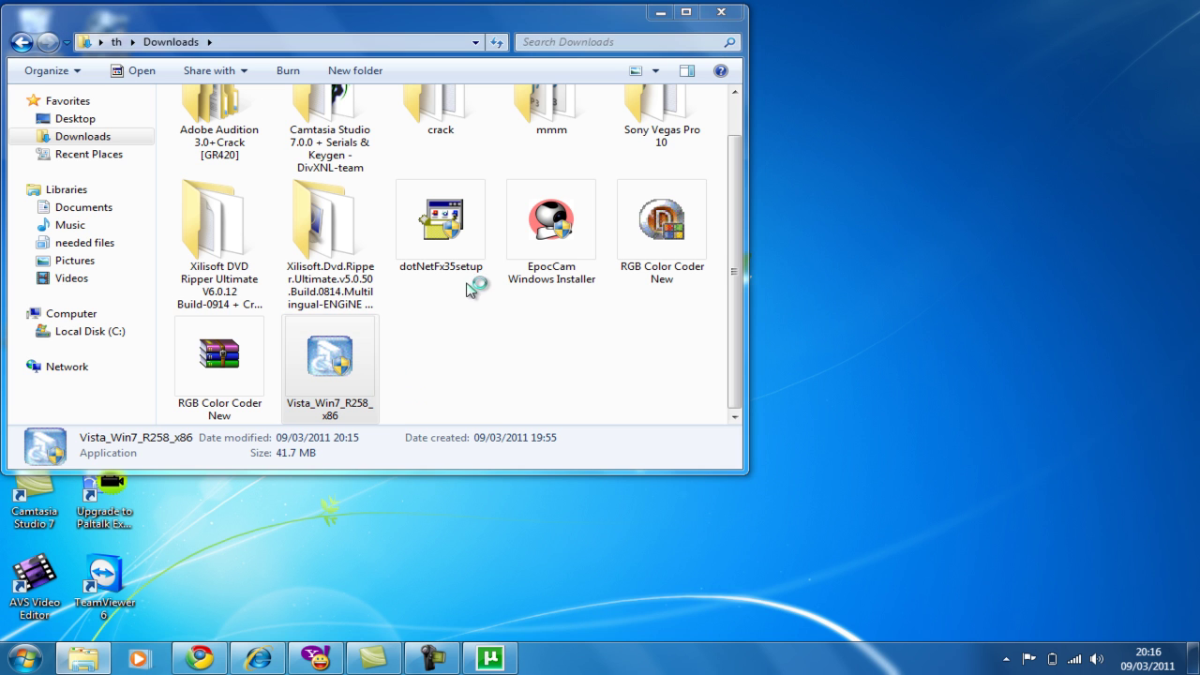
Minimize the Downloads window while InstallShield extracts to the Welcome page.
{"action": "left_click", "coordinate": [634, 16]}
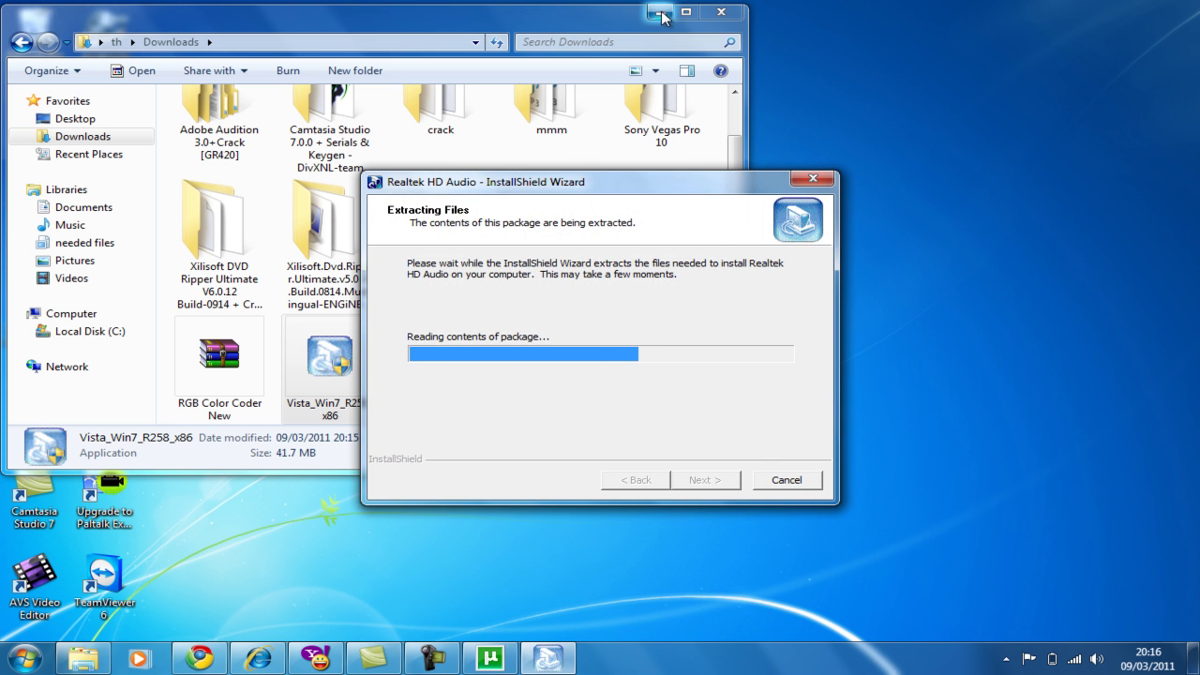
{"action": "left_click", "coordinate": [660, 12]}
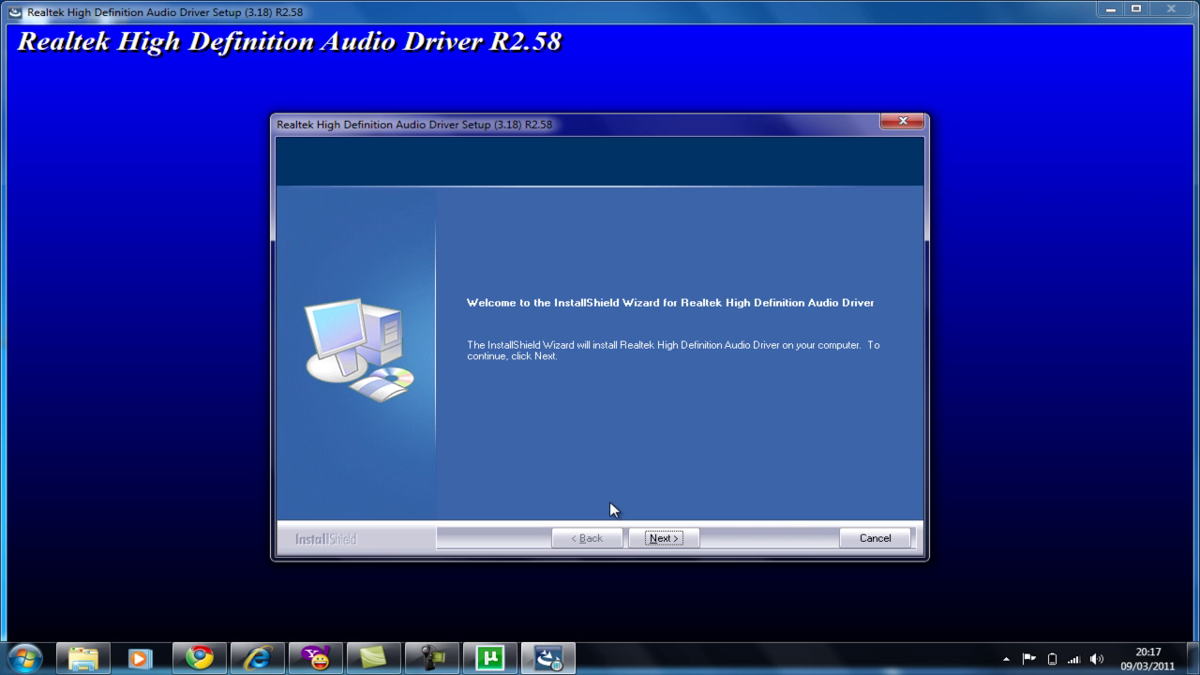
Install Realtek High Definition Audio Driver R2.58 and finish with an immediate restart.
{"action": "left_click", "coordinate": [671, 542]}
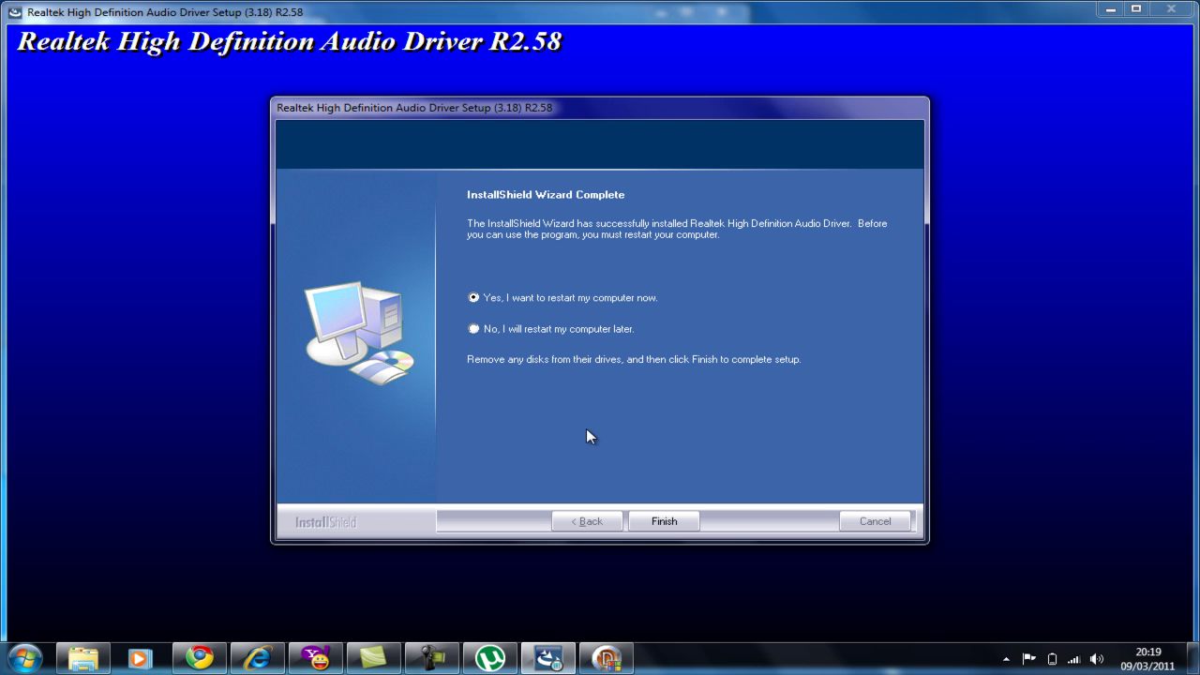
{"action": "left_click", "coordinate": [665, 521]}
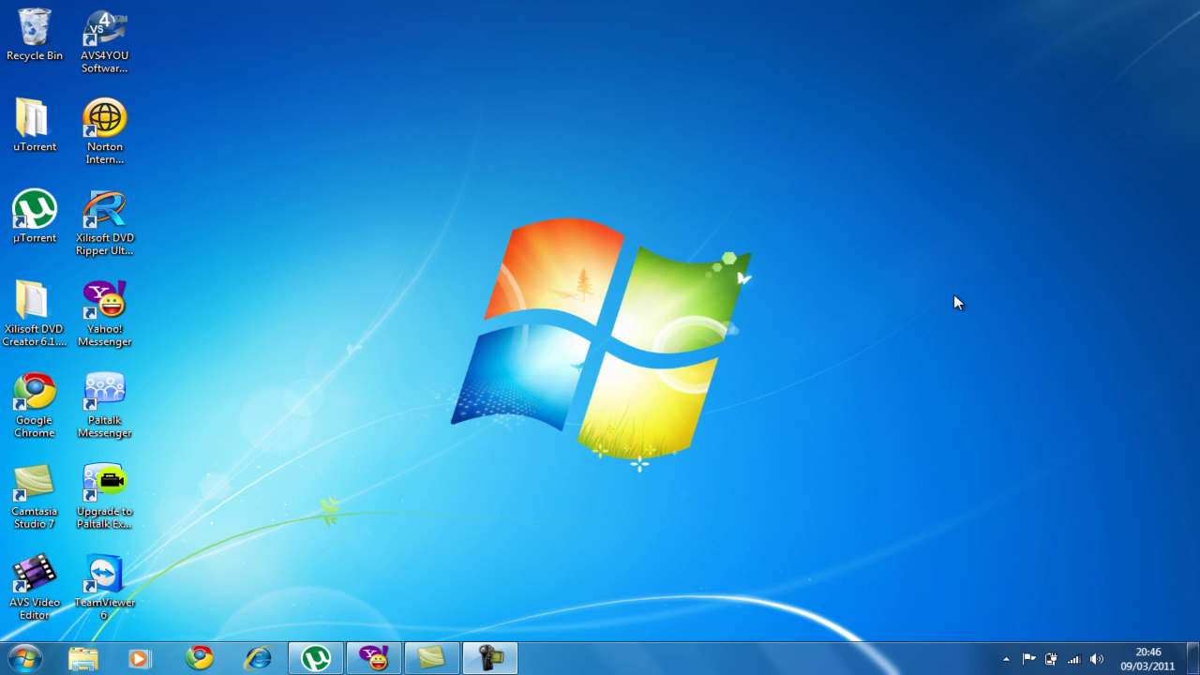
Open Recording devices from the tray speaker icon's menu.
{"action": "right_click", "coordinate": [1090, 660]}
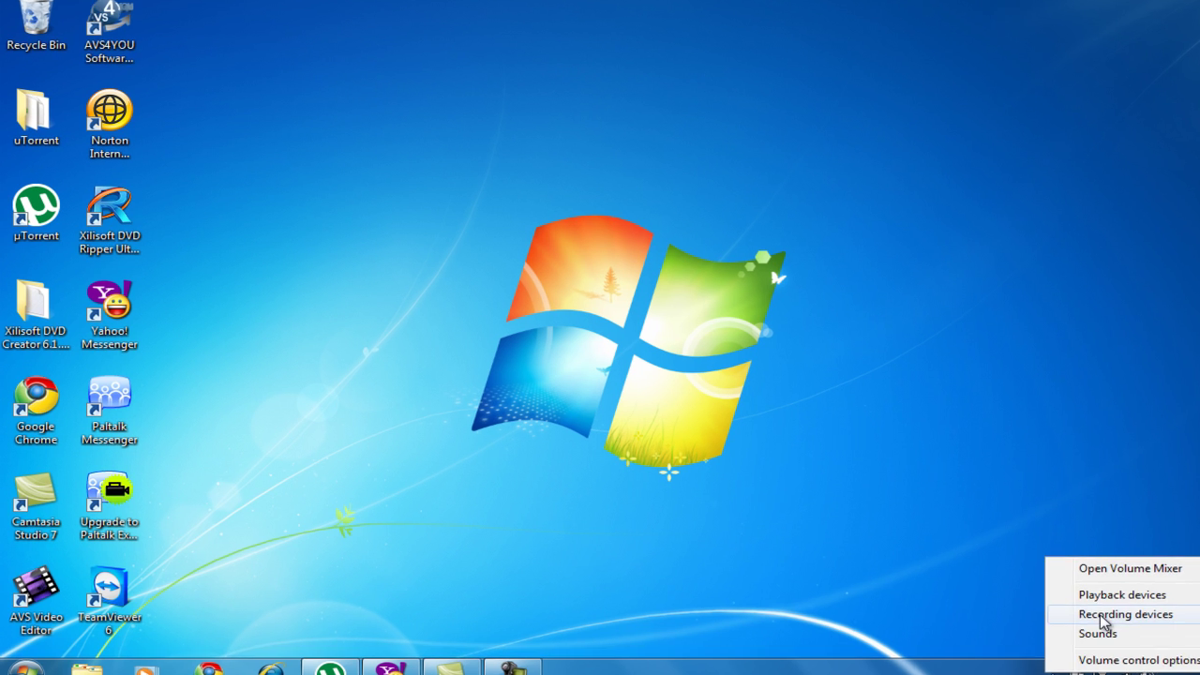
{"action": "left_click", "coordinate": [1076, 599]}
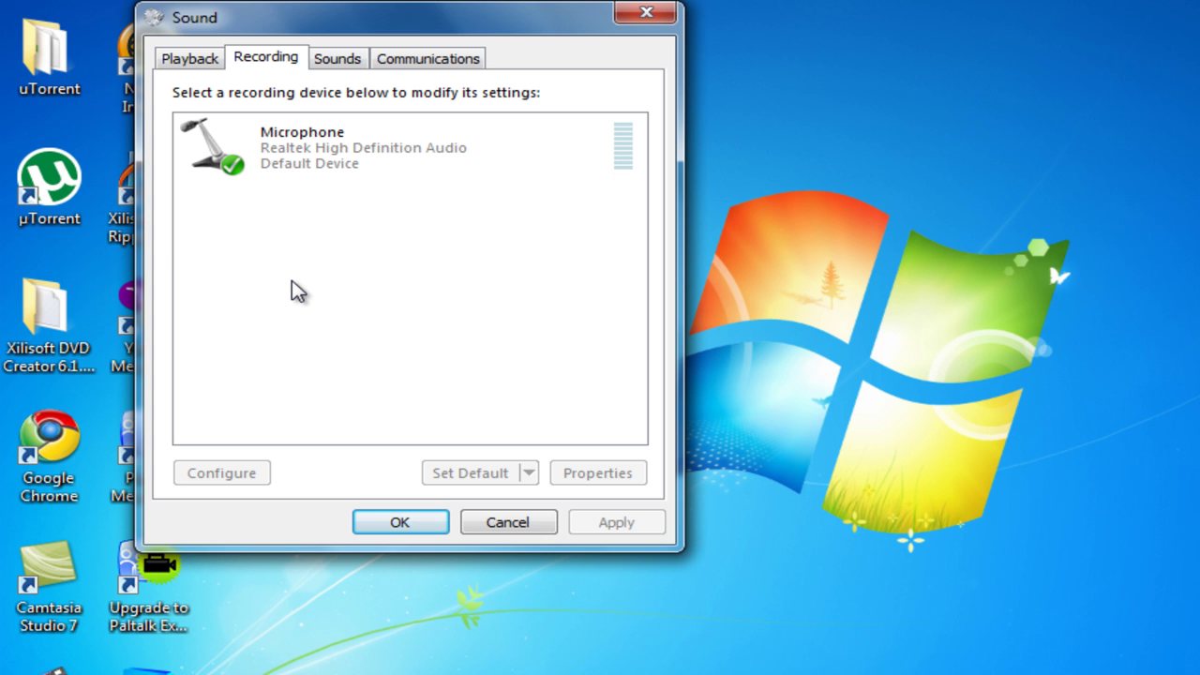
Show disabled recording devices and enable Stereo Mix.
{"action": "right_click", "coordinate": [293, 290]}
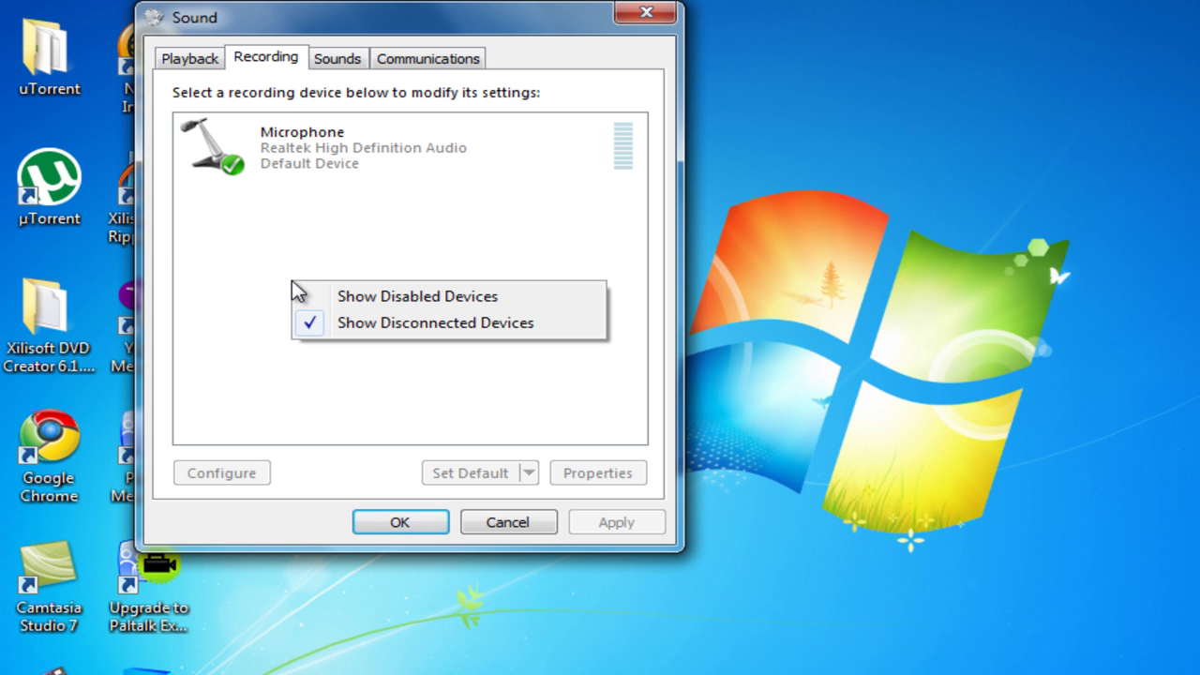
{"action": "left_click", "coordinate": [344, 297]}
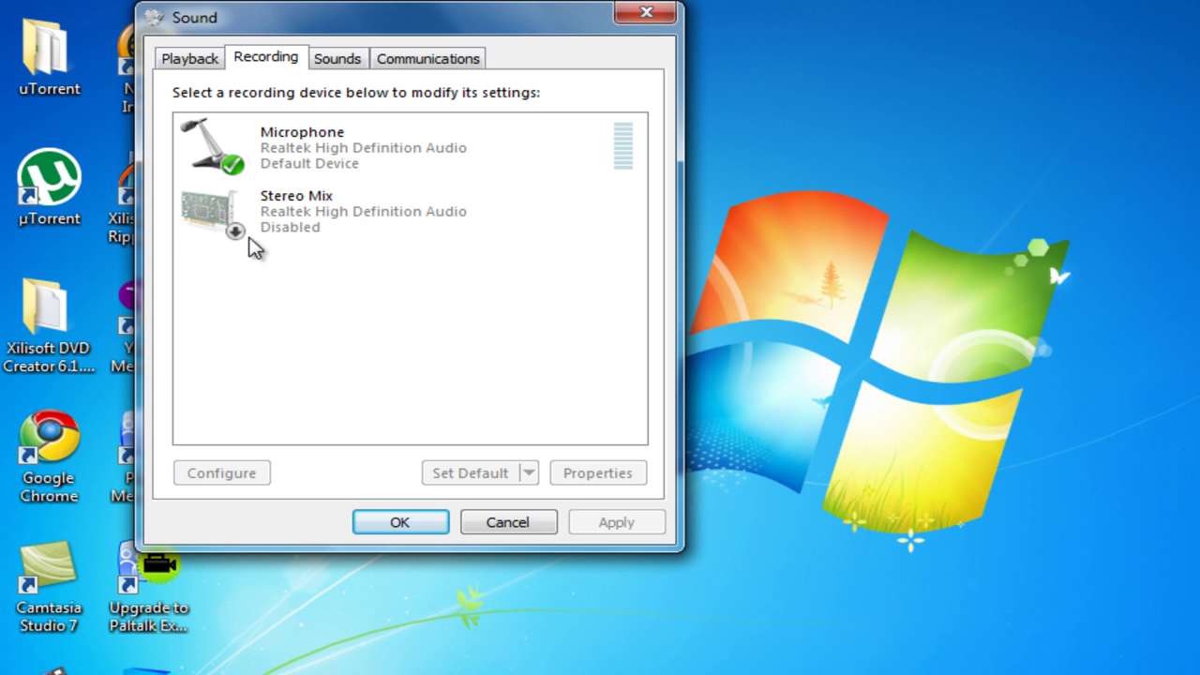
{"action": "left_click", "coordinate": [272, 220]}
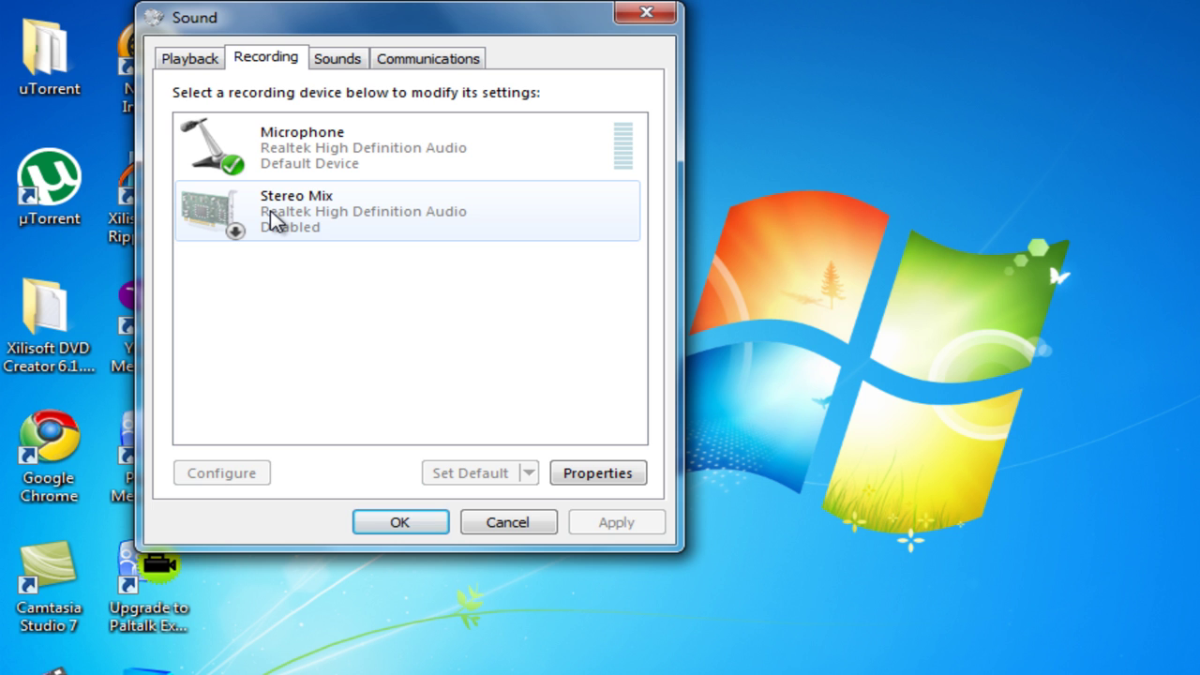
{"action": "right_click", "coordinate": [272, 221]}
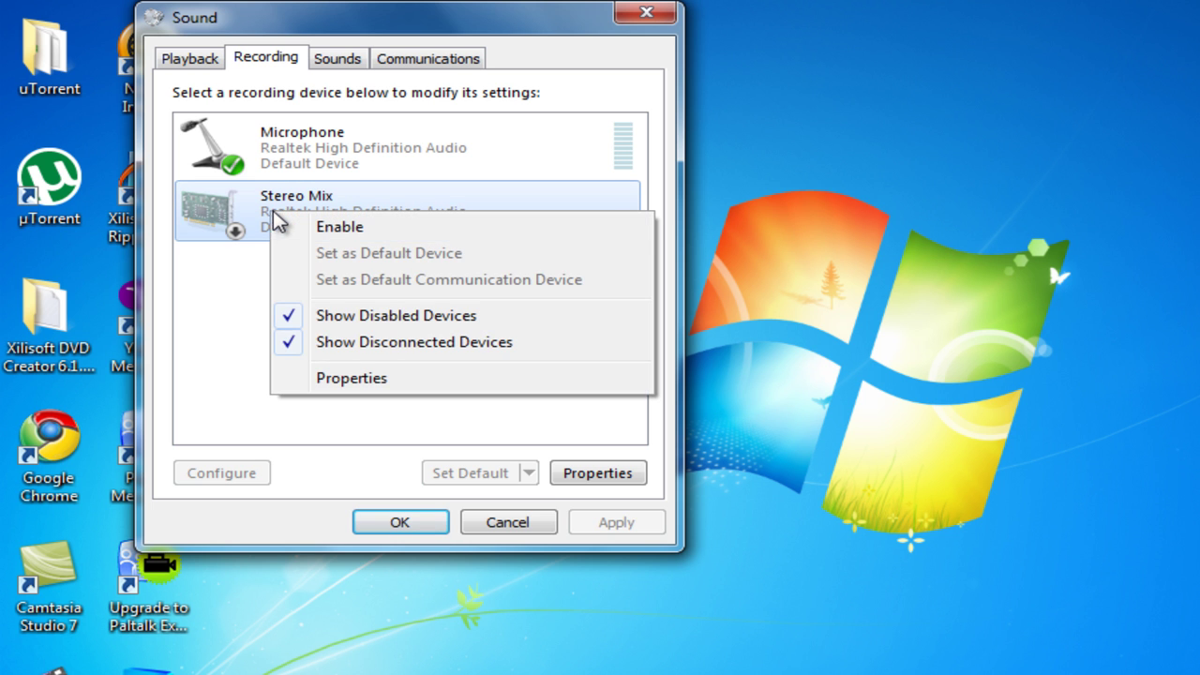
{"action": "left_click", "coordinate": [323, 229]}
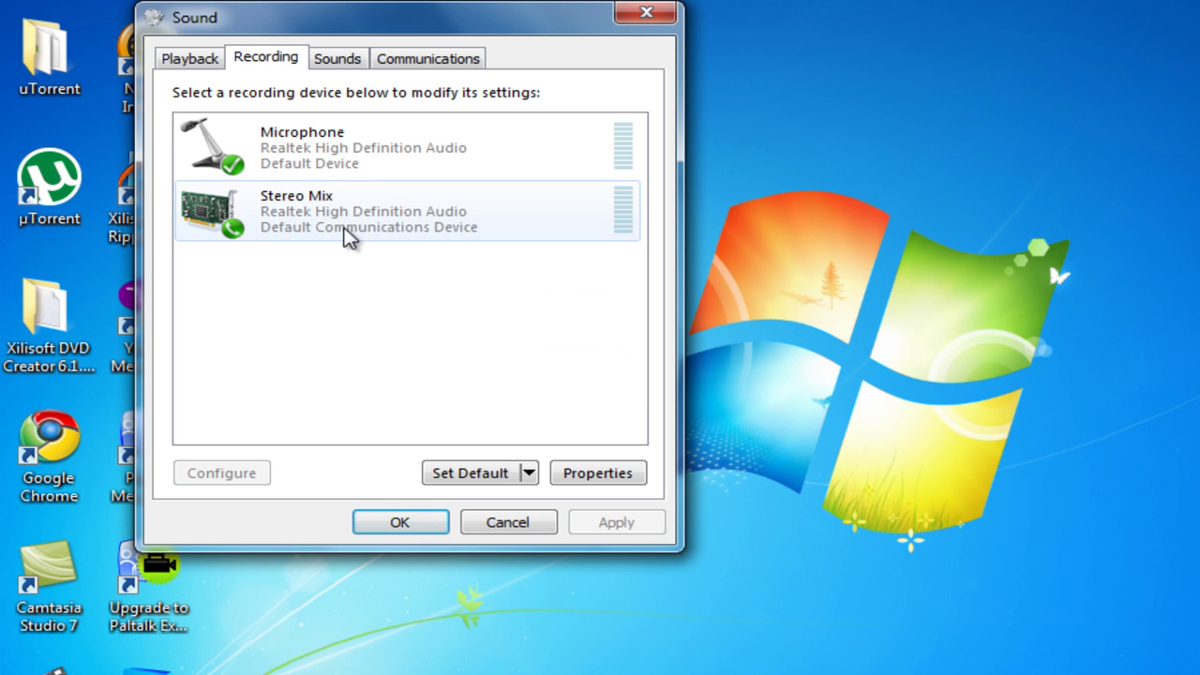
Make Stereo Mix the default device and Microphone the default communications device.
{"action": "right_click", "coordinate": [317, 204]}
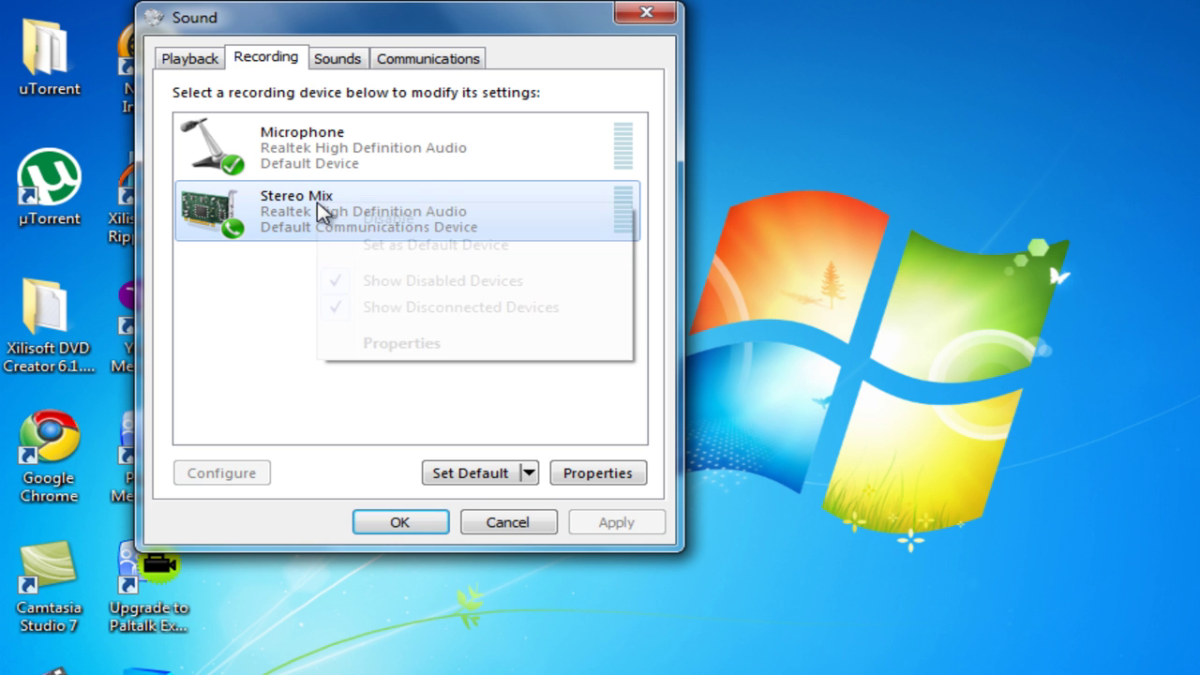
{"action": "left_click", "coordinate": [430, 247]}
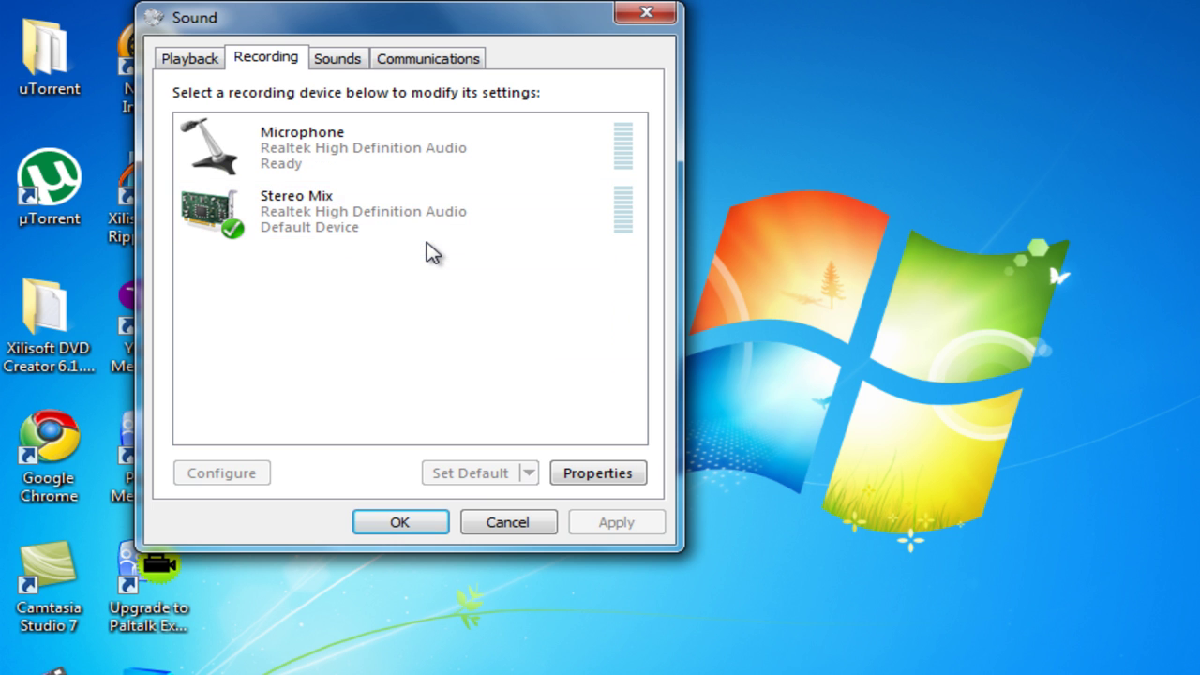
{"action": "right_click", "coordinate": [335, 161]}
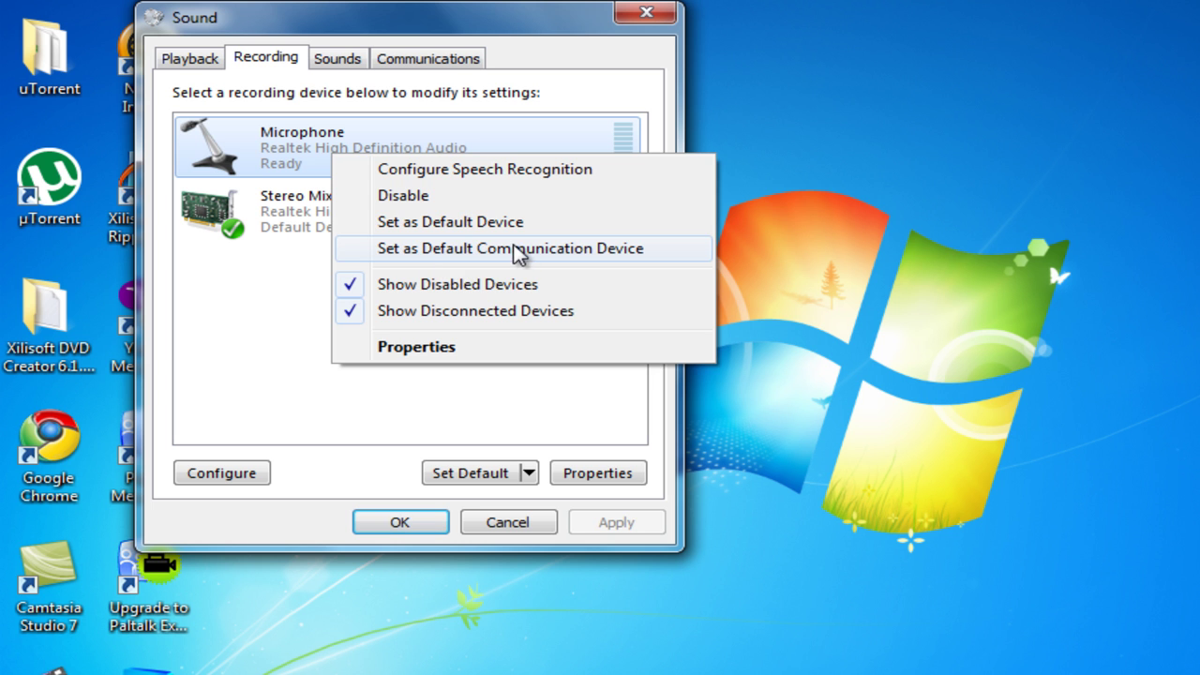
{"action": "left_click", "coordinate": [519, 251]}
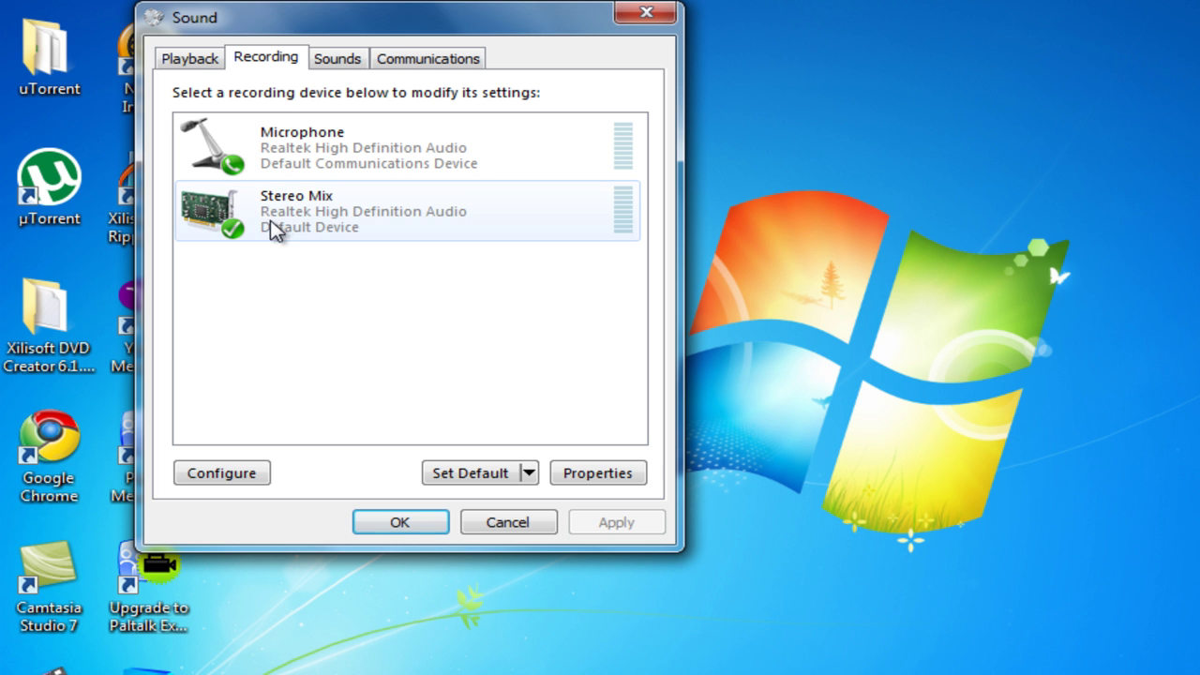
Set the Stereo Mix level to 50 on its Properties Levels tab and confirm.
{"action": "right_click", "coordinate": [269, 228]}
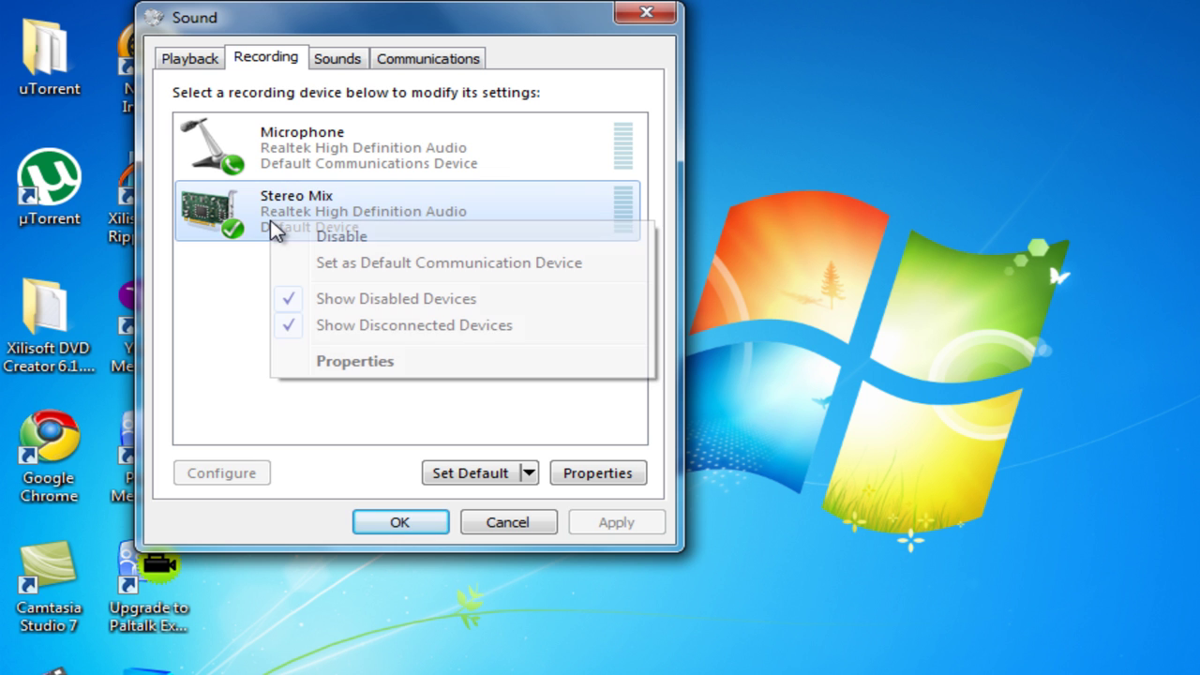
{"action": "left_click", "coordinate": [366, 362]}
{"action": "left_click", "coordinate": [364, 159]}
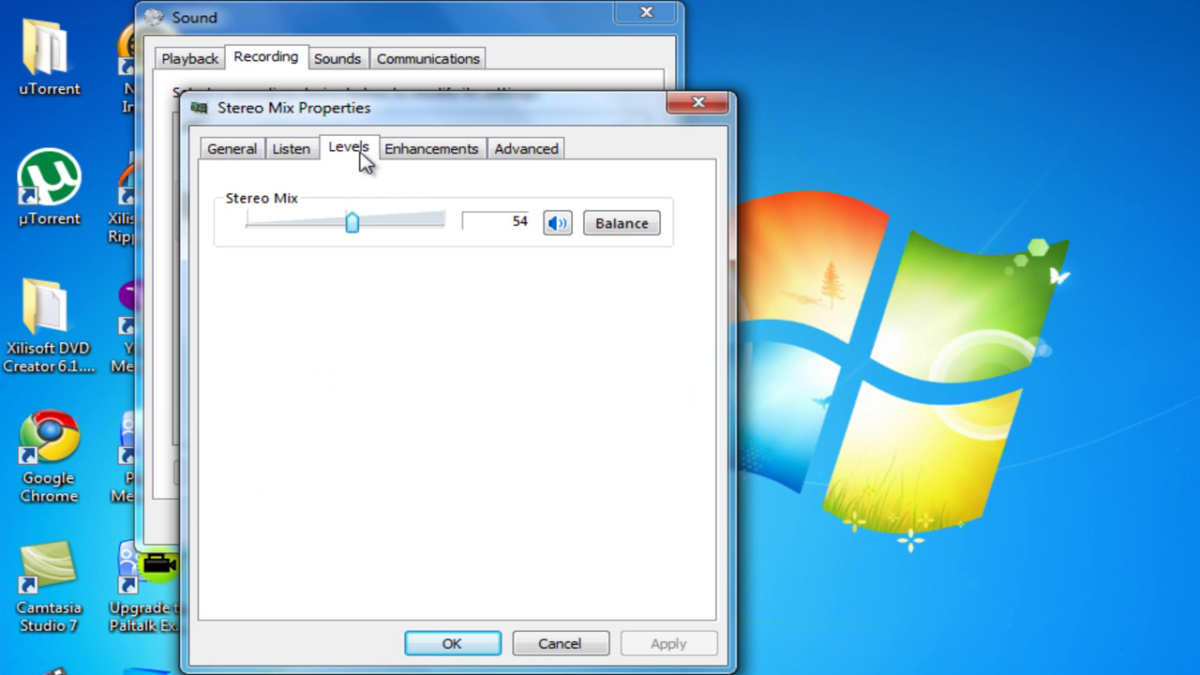
{"action": "mouse_move", "coordinate": [348, 225]}
{"action": "left_mouse_down"}
{"action": "mouse_move", "coordinate": [327, 225]}
{"action": "mouse_move", "coordinate": [351, 215]}
{"action": "mouse_move", "coordinate": [346, 225]}
{"action": "left_mouse_up"}
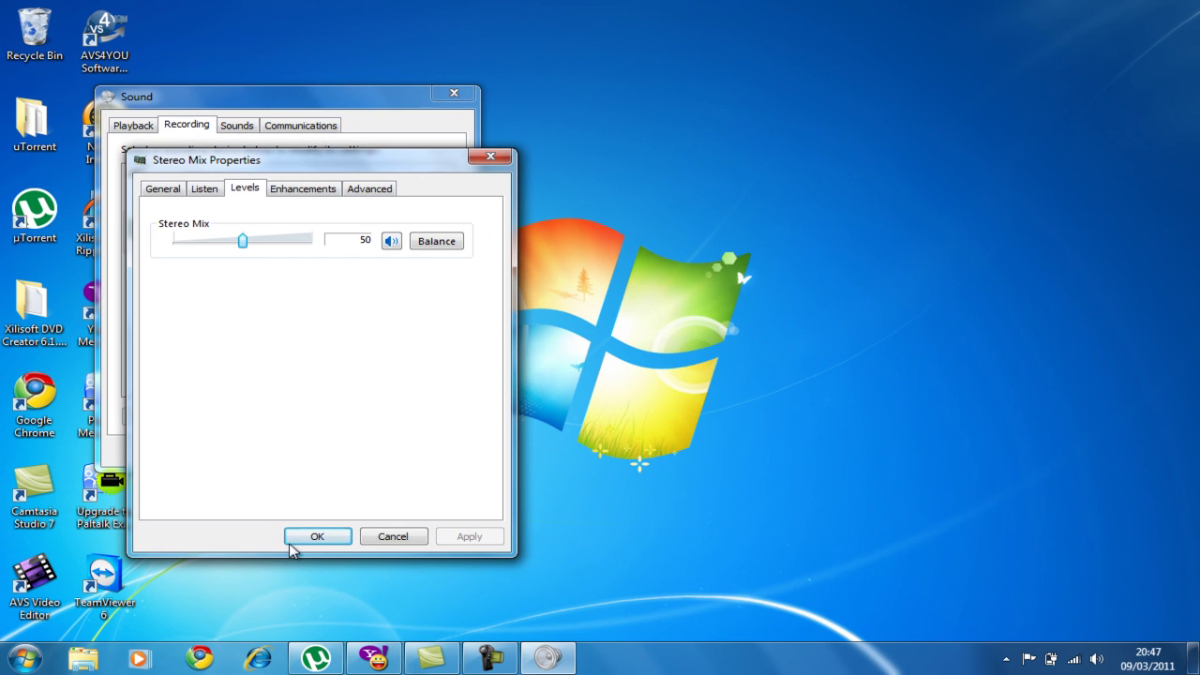
{"action": "left_click", "coordinate": [289, 542]}
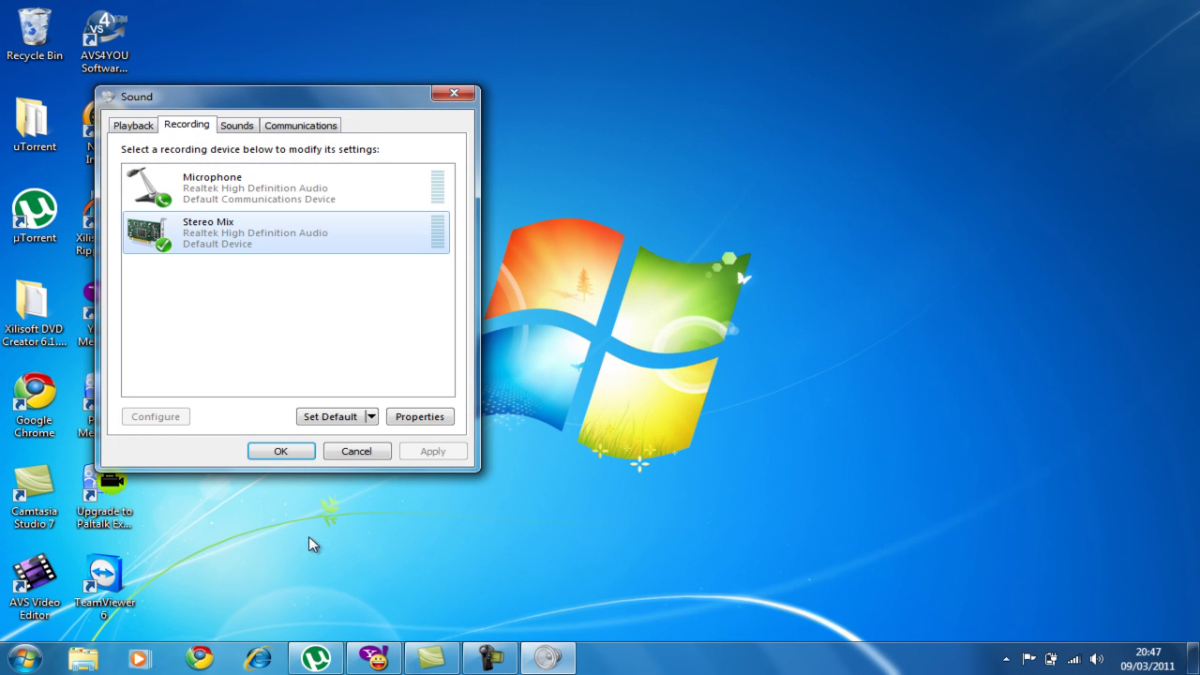
{"action": "left_click", "coordinate": [280, 451]}
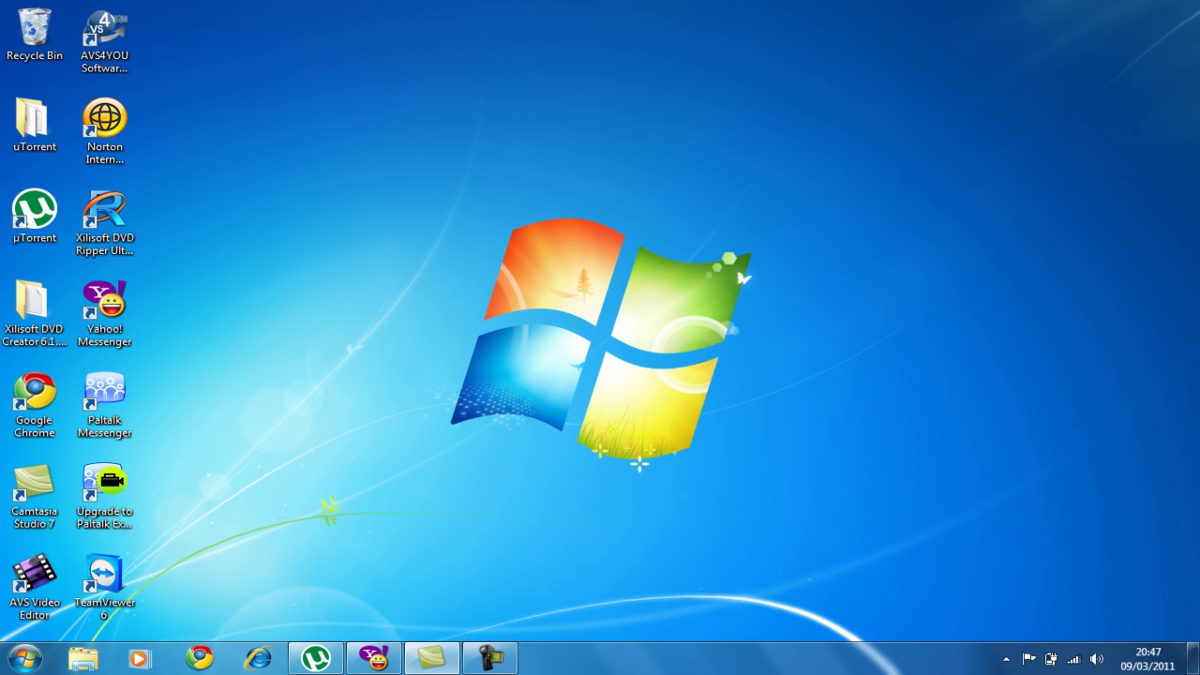